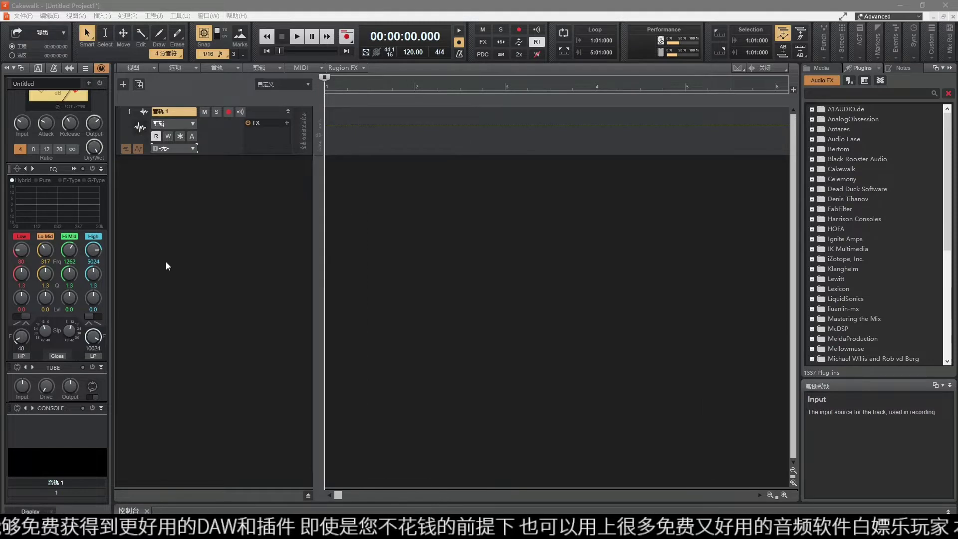
# Step: Enlarge the height of audio track 1 and insert a second audio track below it
pyautogui.moveTo(236, 153); pyautogui.dragTo(237, 259)
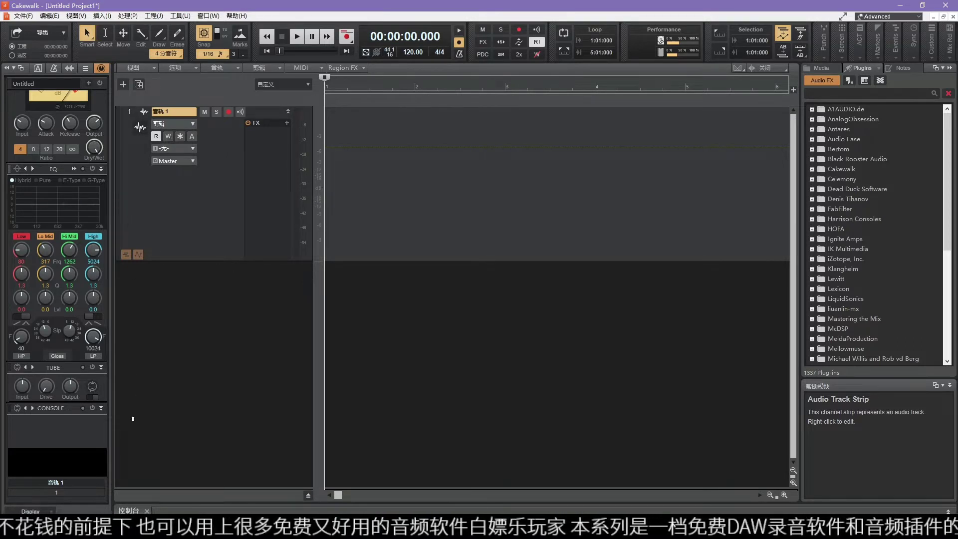
pyautogui.rightClick(156, 295)
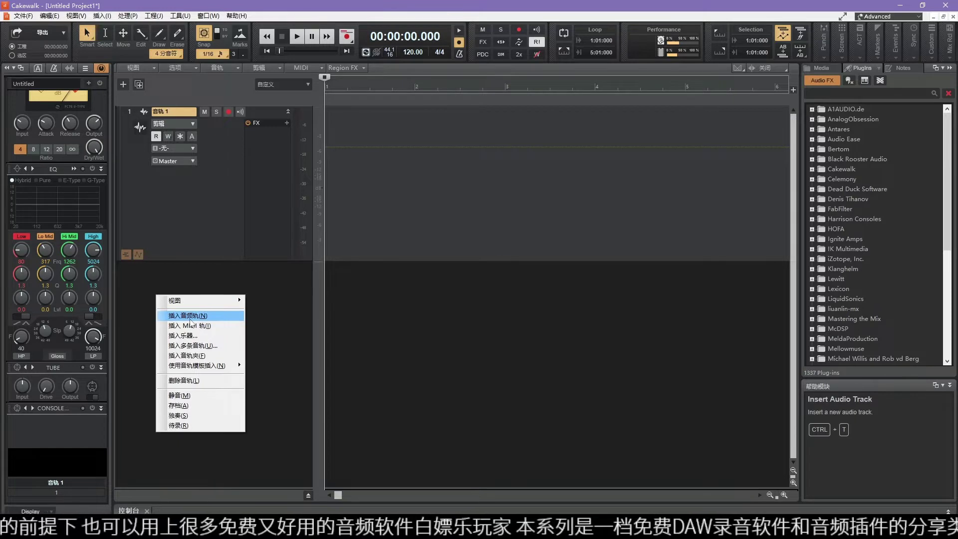
pyautogui.click(188, 314)
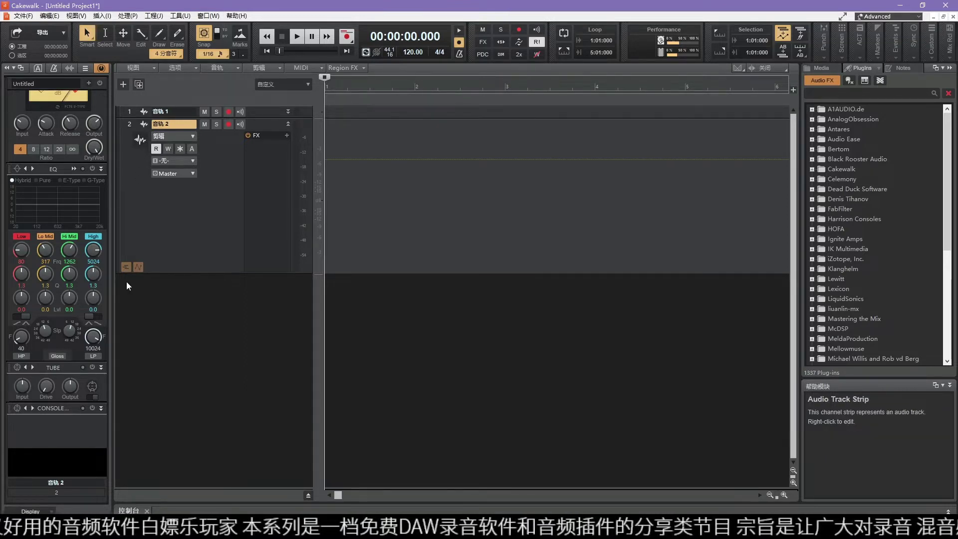
# Step: Arm track 1, record a take of about 9 seconds from the Mic/inst1 input, and play back its final part
pyautogui.click(170, 111)
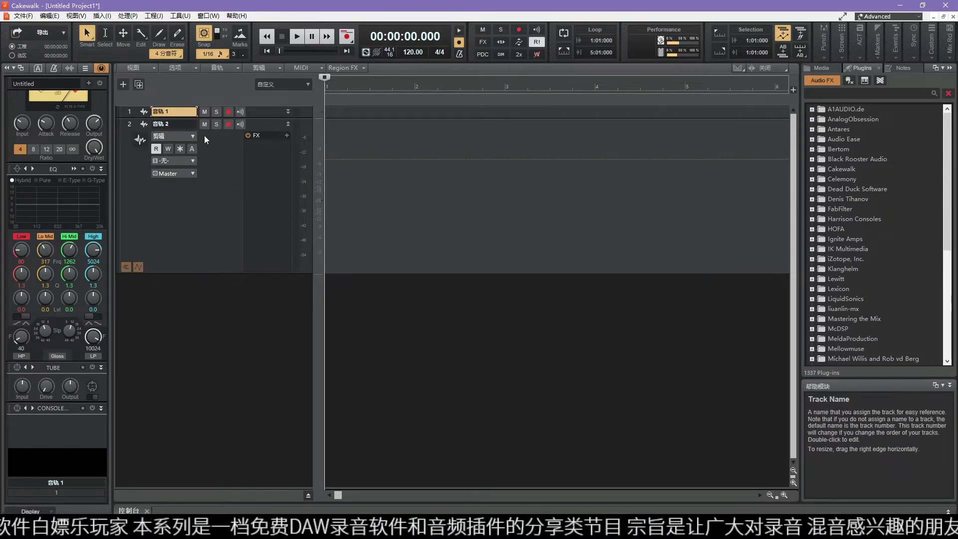
pyautogui.click(228, 112)
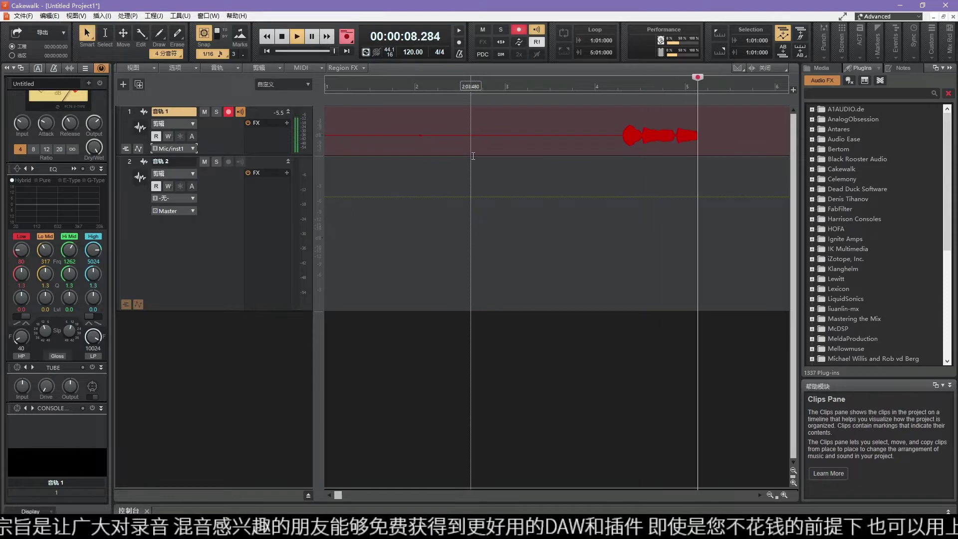
pyautogui.press('space')
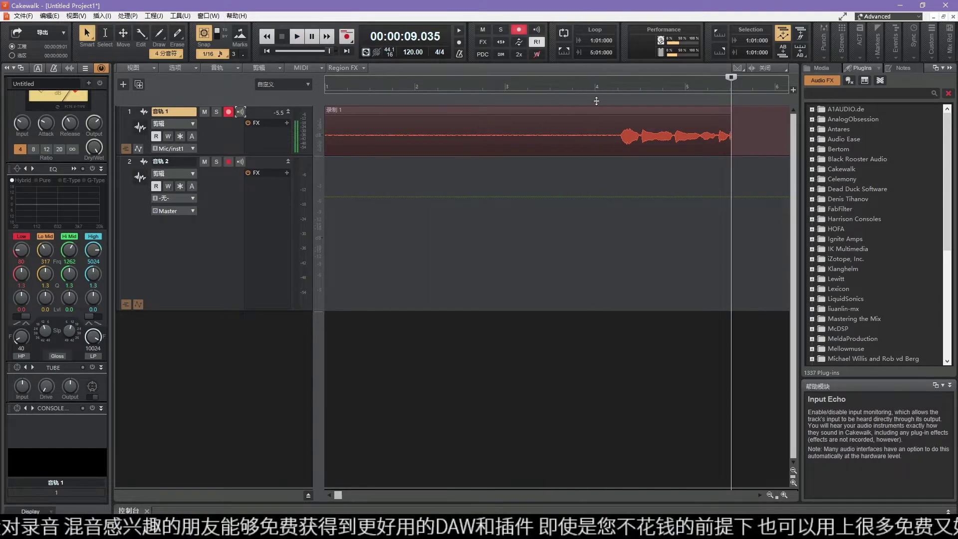
pyautogui.doubleClick(602, 87)
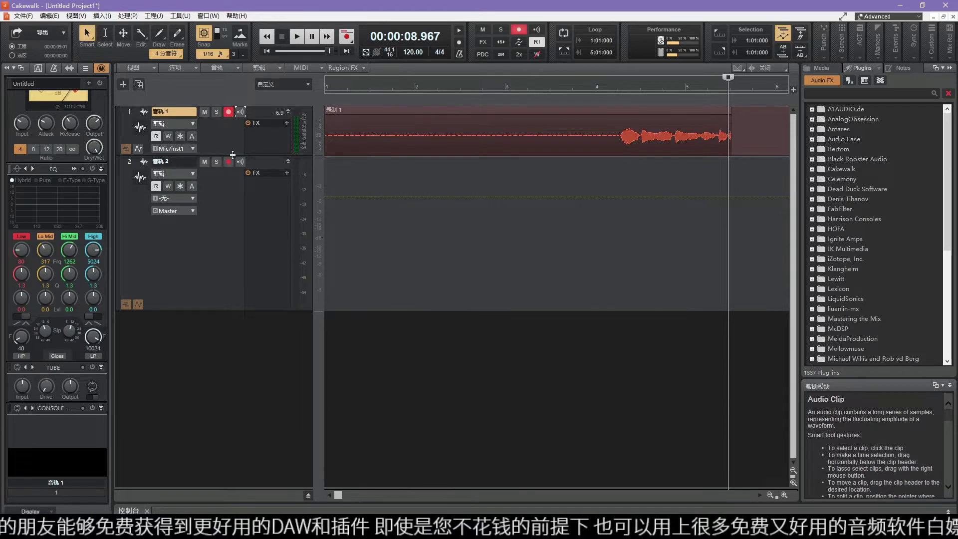
# Step: Disarm track 1 from recording and toggle its mute on and off, placing the playhead at 00:00:07.763
pyautogui.click(205, 112)
pyautogui.click(227, 112)
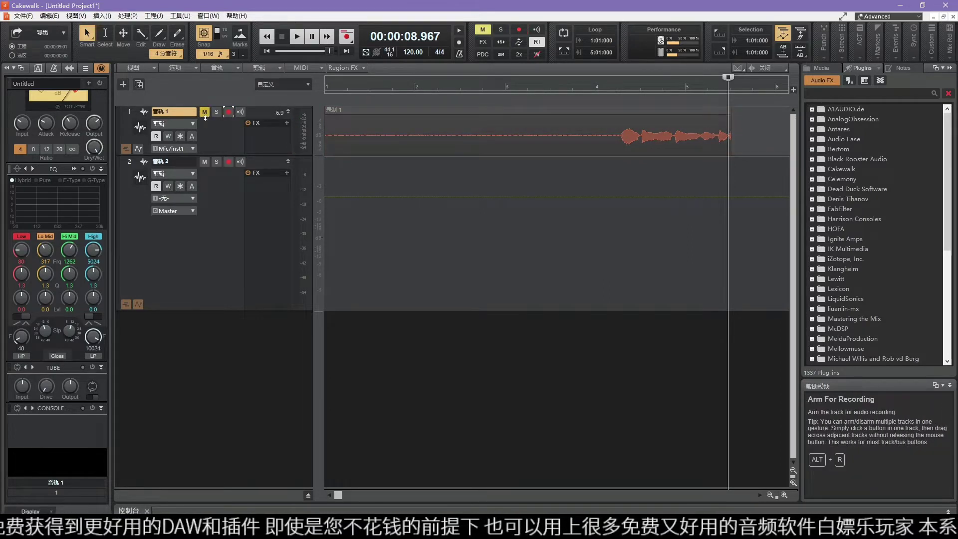
pyautogui.click(612, 85)
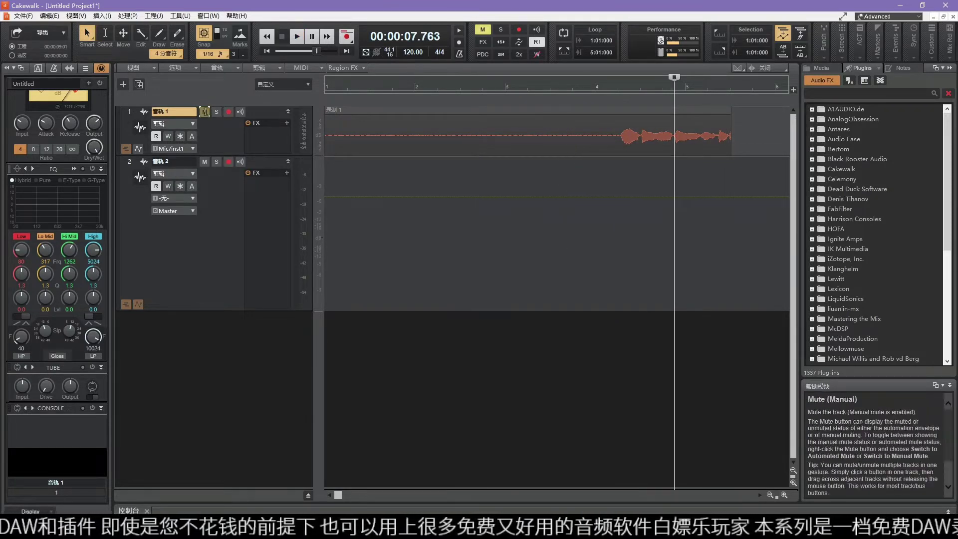
pyautogui.click(204, 111)
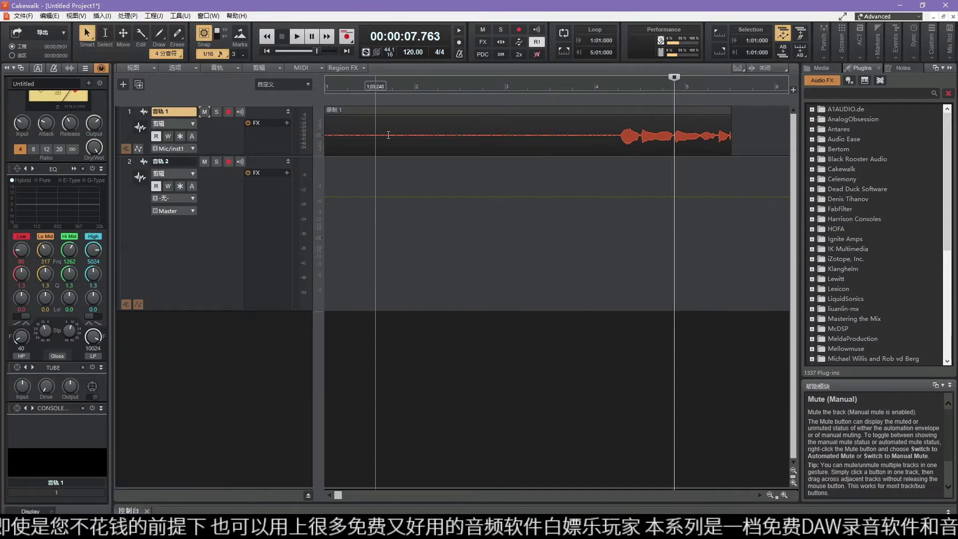
# Step: Split the recorded clip on track 1 at the playhead and move the second part straight down to track 2
pyautogui.click(698, 110)
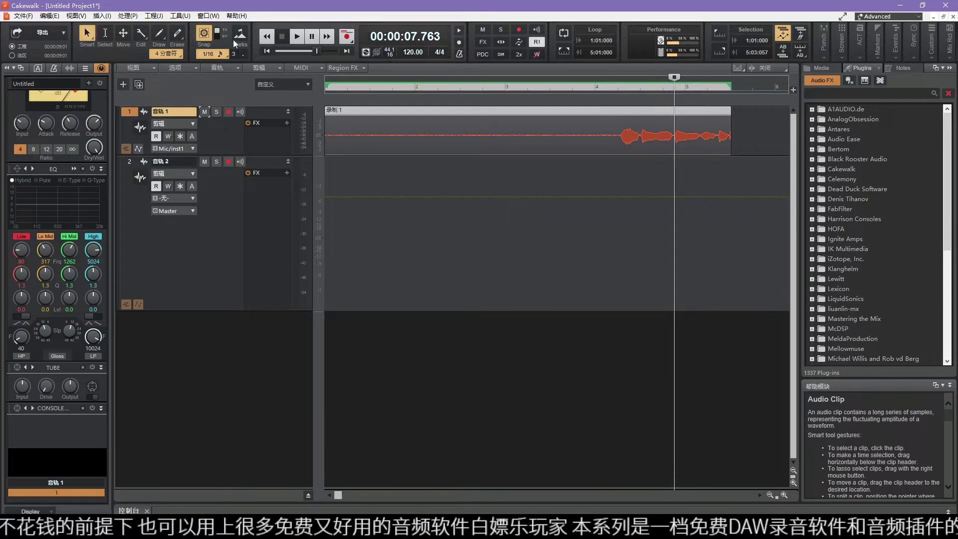
pyautogui.press('s')
pyautogui.moveTo(685, 106); pyautogui.dragTo(684, 201)
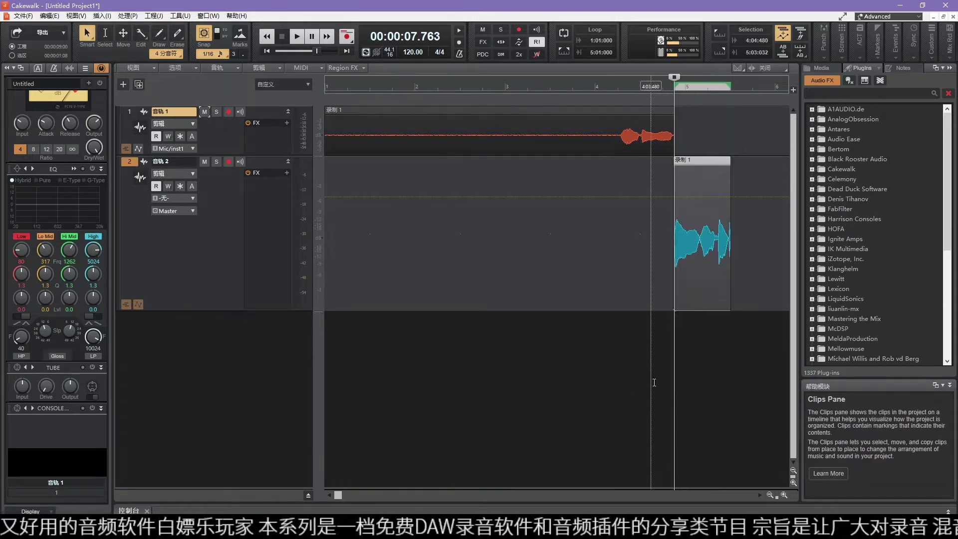
# Step: Split the track 1 clip at 00:00:06.125 and delete the silent part before the split
pyautogui.click(609, 86)
pyautogui.click(600, 85)
pyautogui.click(565, 142)
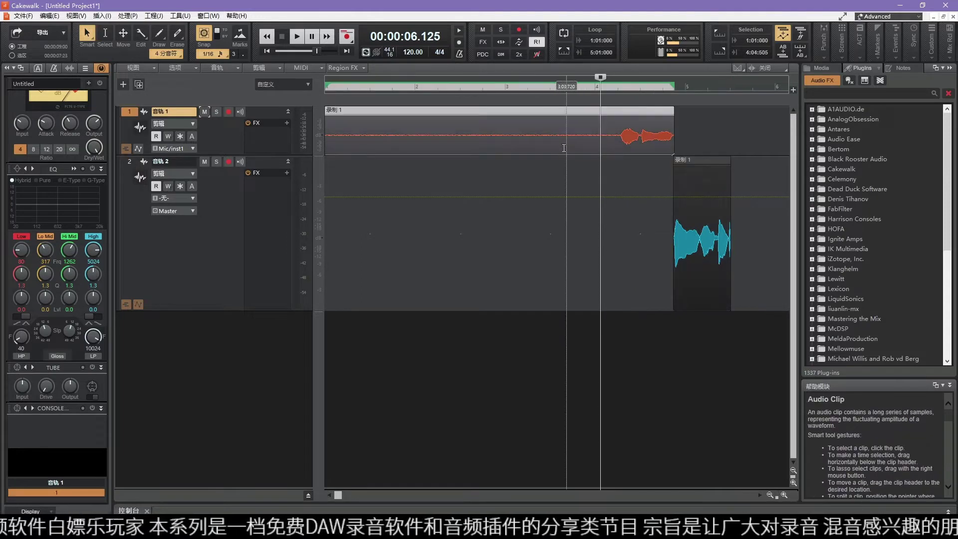
pyautogui.press('s')
pyautogui.click(533, 144)
pyautogui.scroll(-1, 534, 143)
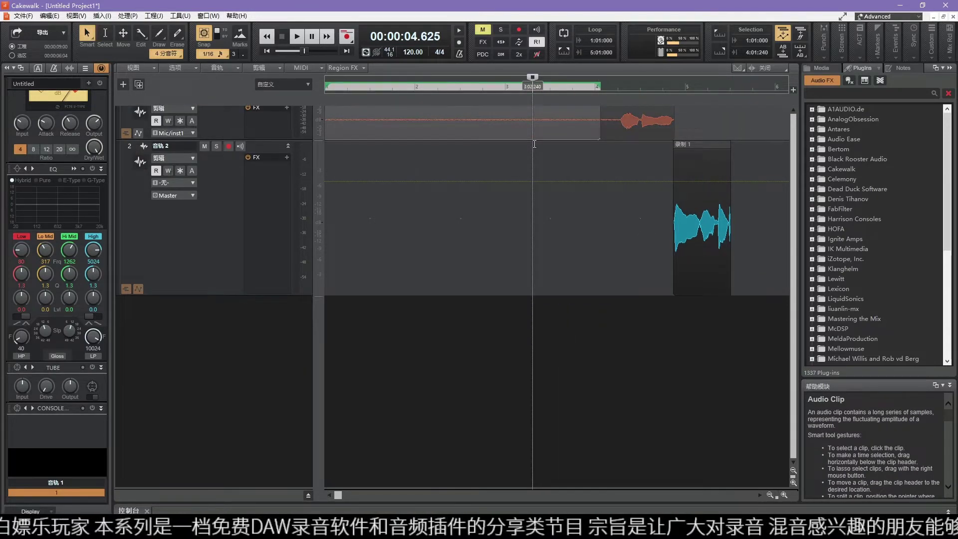
pyautogui.press('Delete')
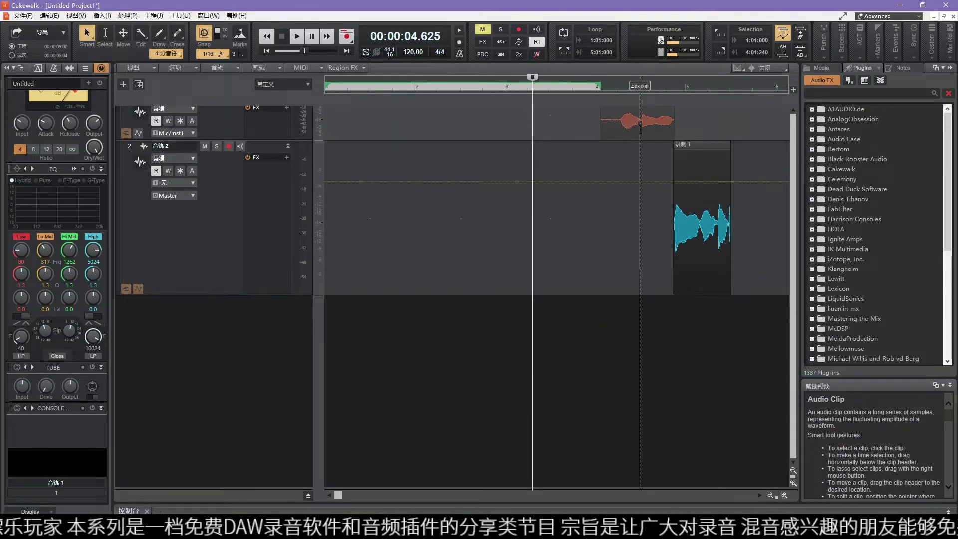
# Step: Move the track 1 clip to the project start and place the track 2 clip directly after it
pyautogui.click(640, 120)
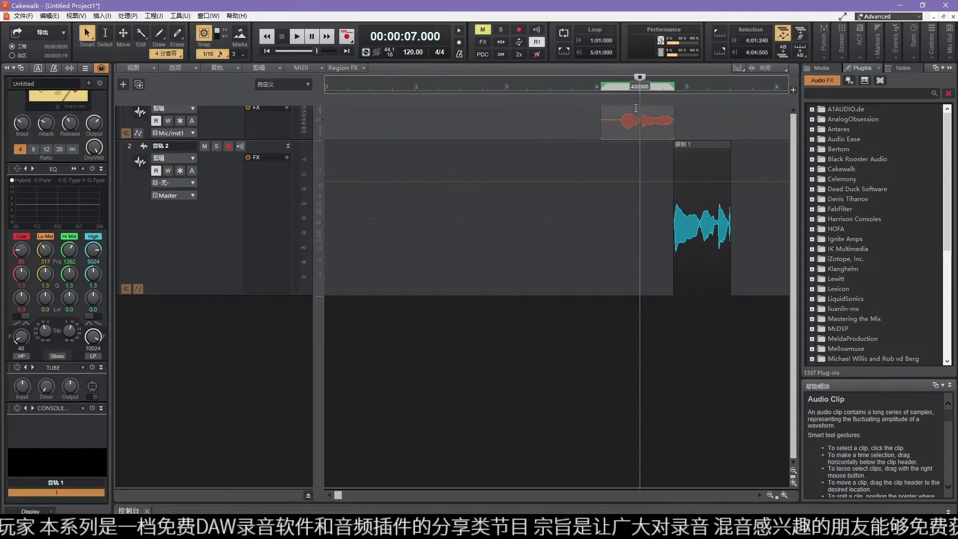
pyautogui.moveTo(627, 115); pyautogui.dragTo(409, 116)
pyautogui.scroll(1, 679, 145)
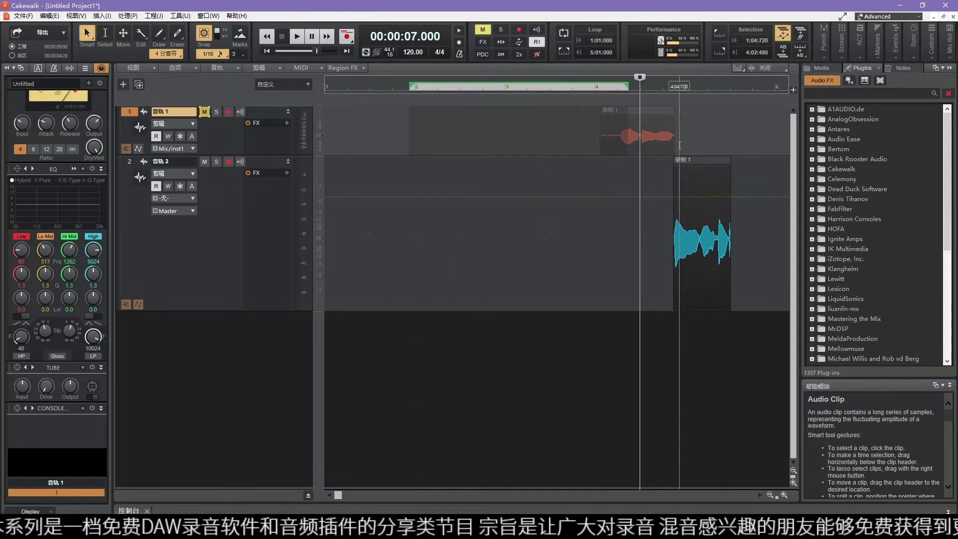
pyautogui.moveTo(643, 110); pyautogui.dragTo(344, 120)
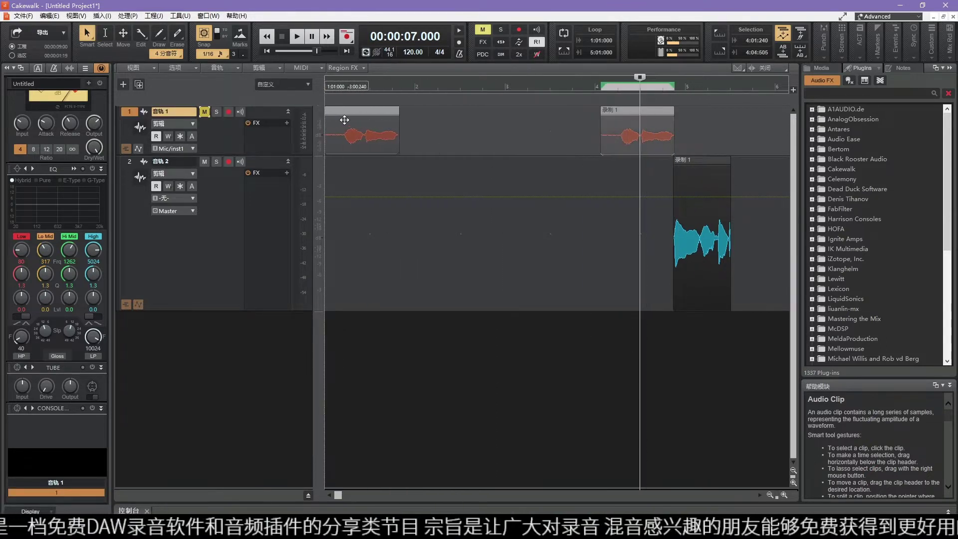
pyautogui.moveTo(684, 160); pyautogui.dragTo(410, 162)
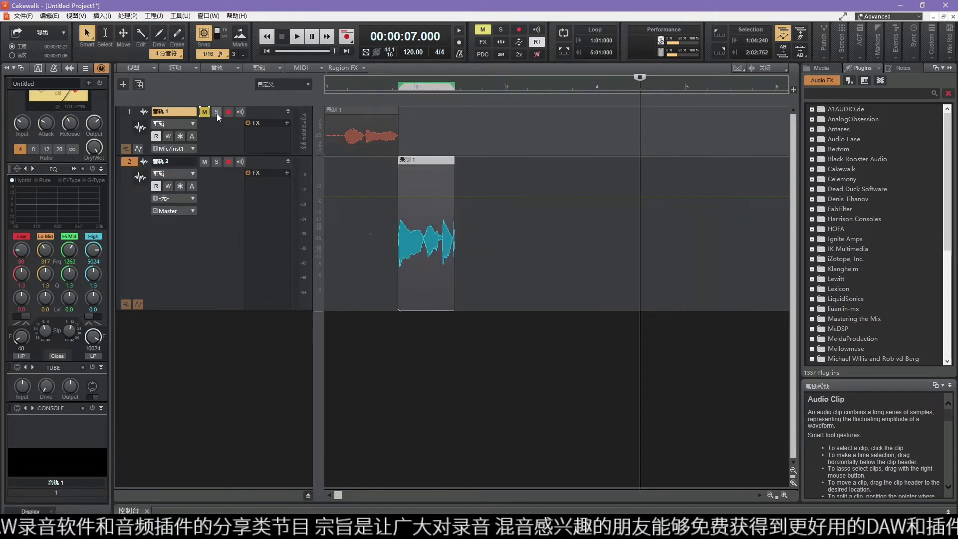
# Step: Unmute track 1, play it soloed from the project start, and turn the solo off
pyautogui.click(205, 111)
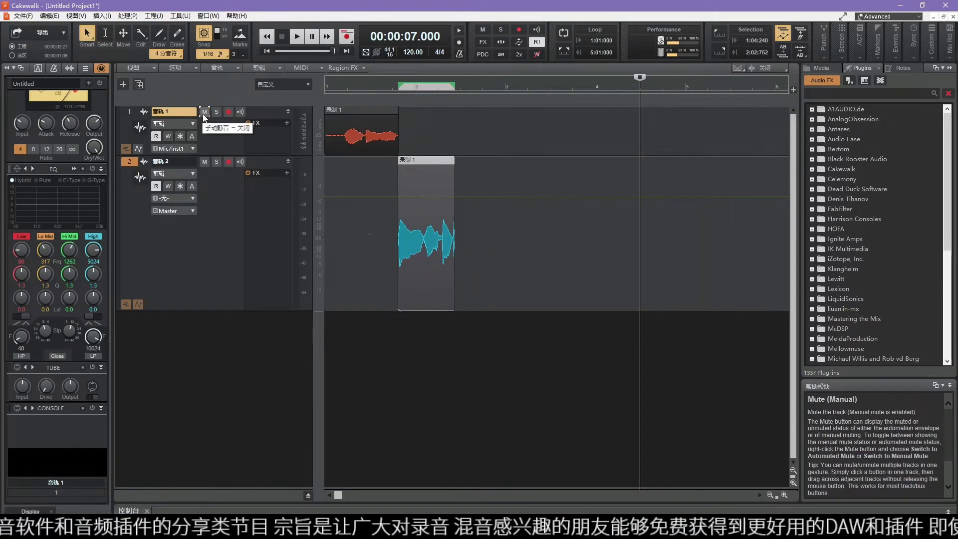
pyautogui.click(325, 90)
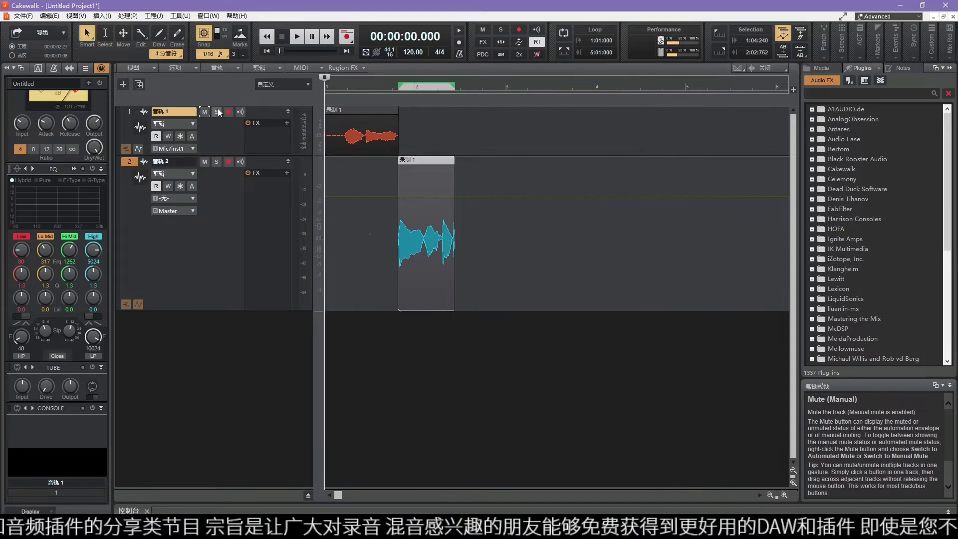
pyautogui.click(217, 112)
pyautogui.press('space')
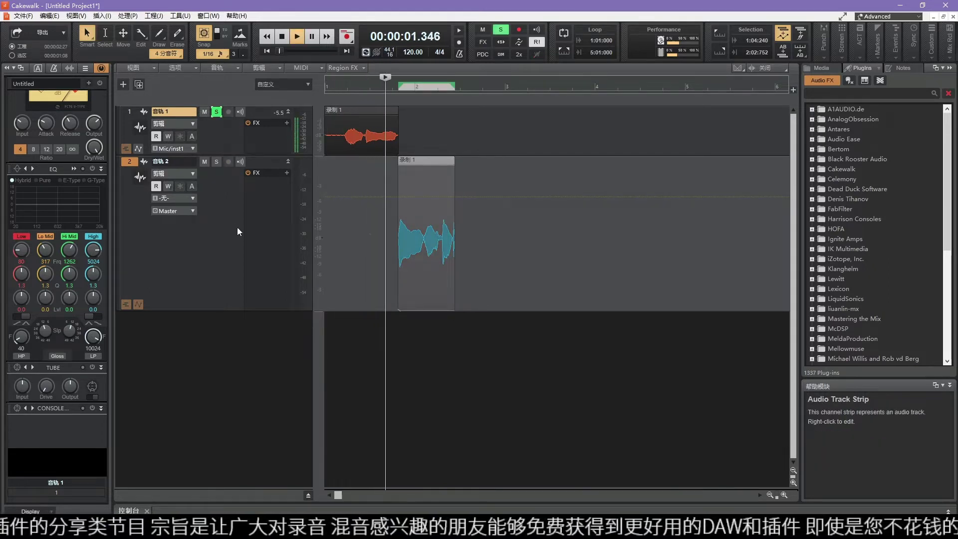
pyautogui.press('space')
pyautogui.click(220, 161)
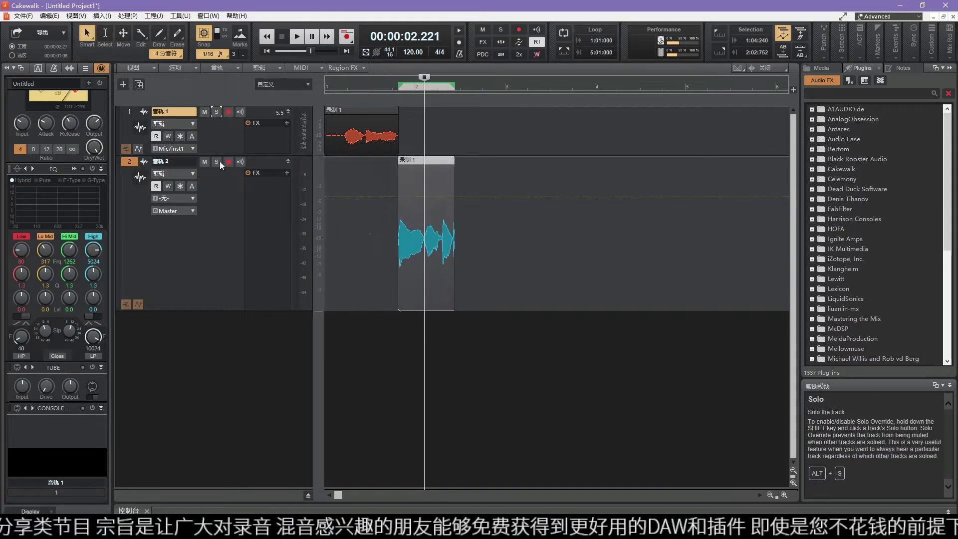
# Step: Zoom in on the timeline and play track 1 soloed from 00:00:00.875
pyautogui.click(395, 88)
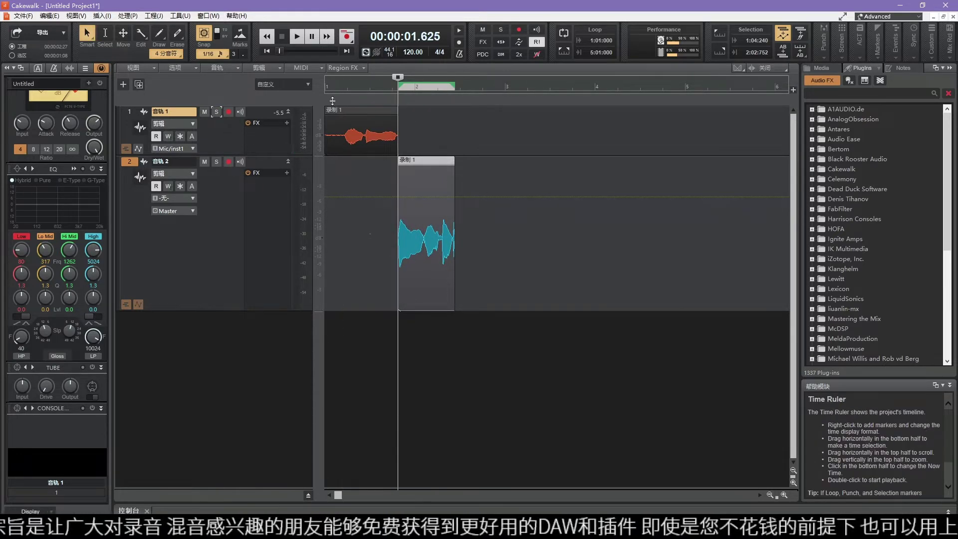
pyautogui.scroll(1, 375, 85)
pyautogui.click(375, 88)
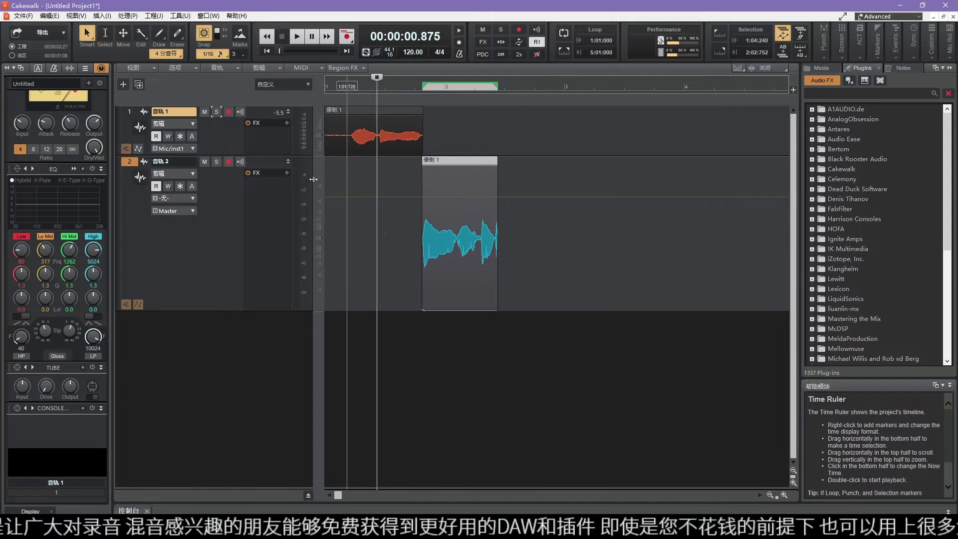
pyautogui.click(216, 111)
pyautogui.press('space')
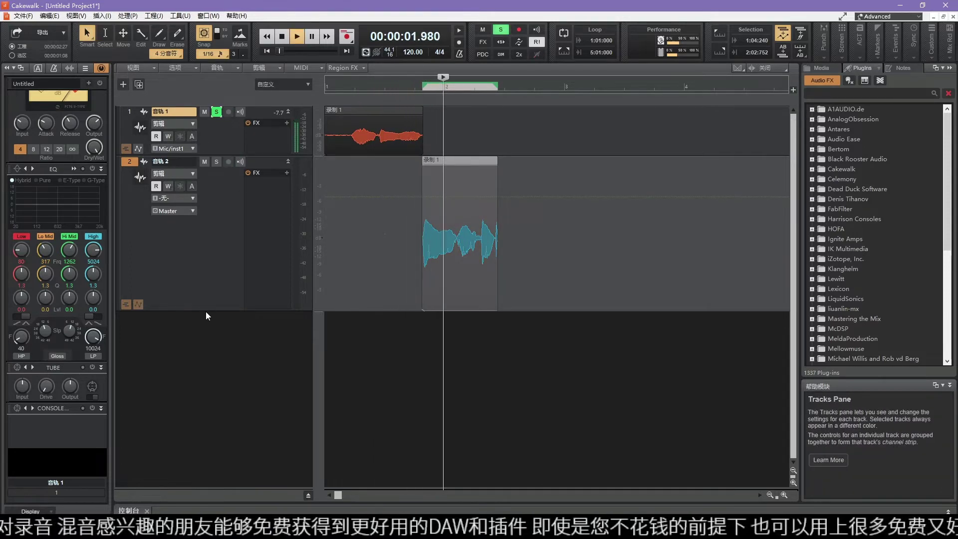
pyautogui.press('space')
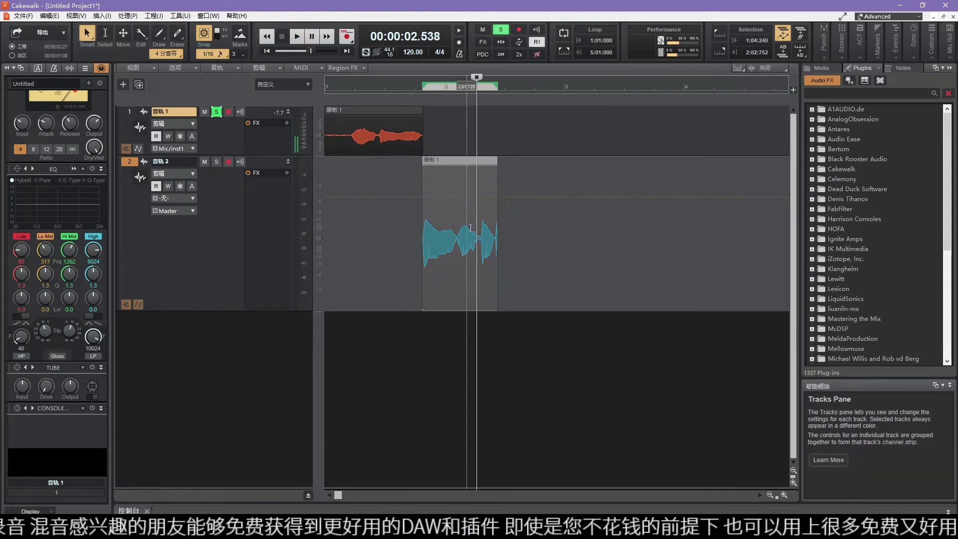
# Step: Turn off track 1's solo and play both tracks together from just before the second bar
pyautogui.click(216, 111)
pyautogui.click(377, 87)
pyautogui.press('space')
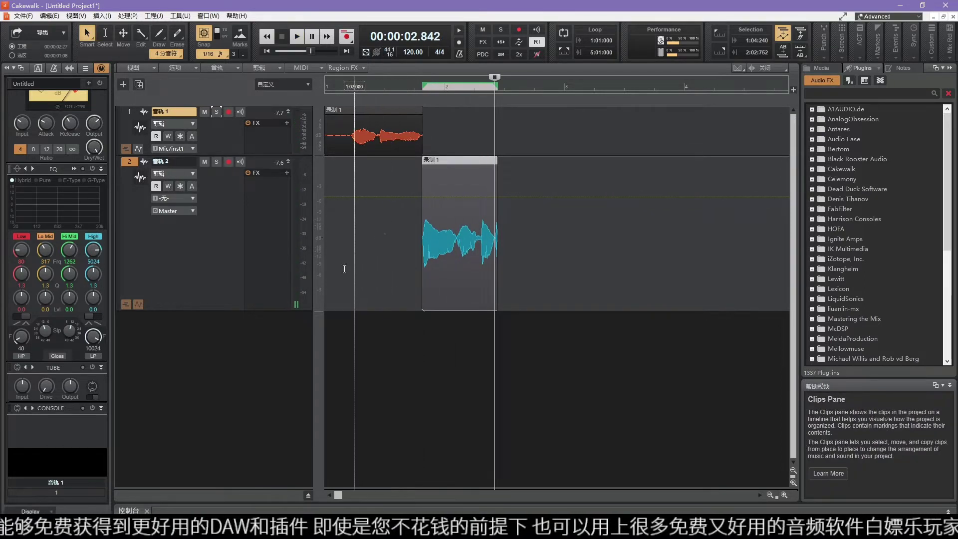
# Step: Arm track 1 for recording and switch on its input echo monitoring
pyautogui.click(228, 111)
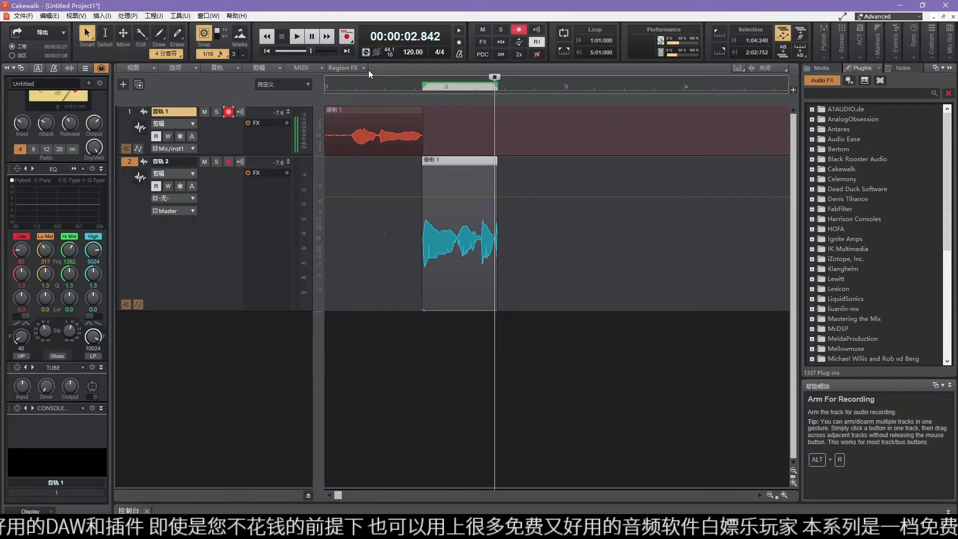
pyautogui.click(241, 112)
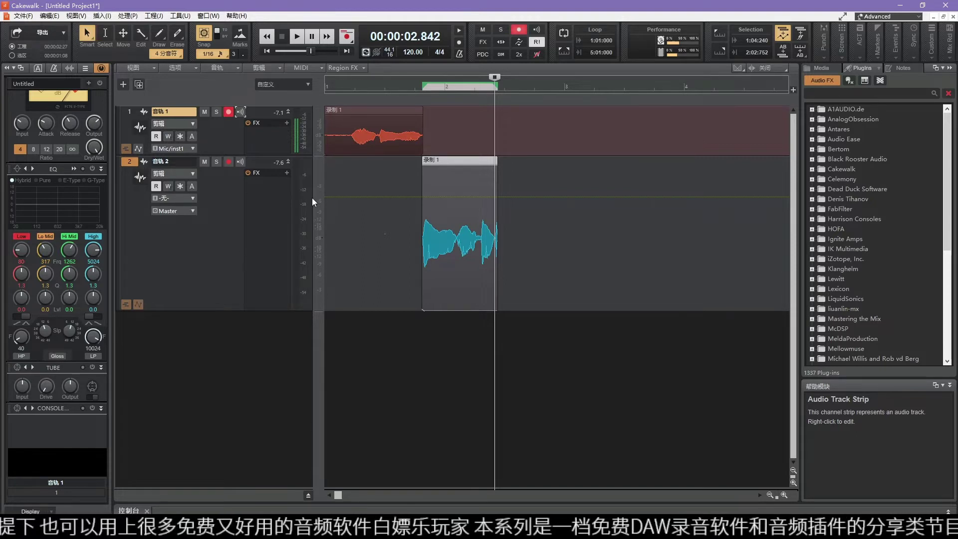
# Step: Set track 1's edit filter to audio transients (音频瞬变点) and shift the clip's first transient marker slightly earlier
pyautogui.click(169, 123)
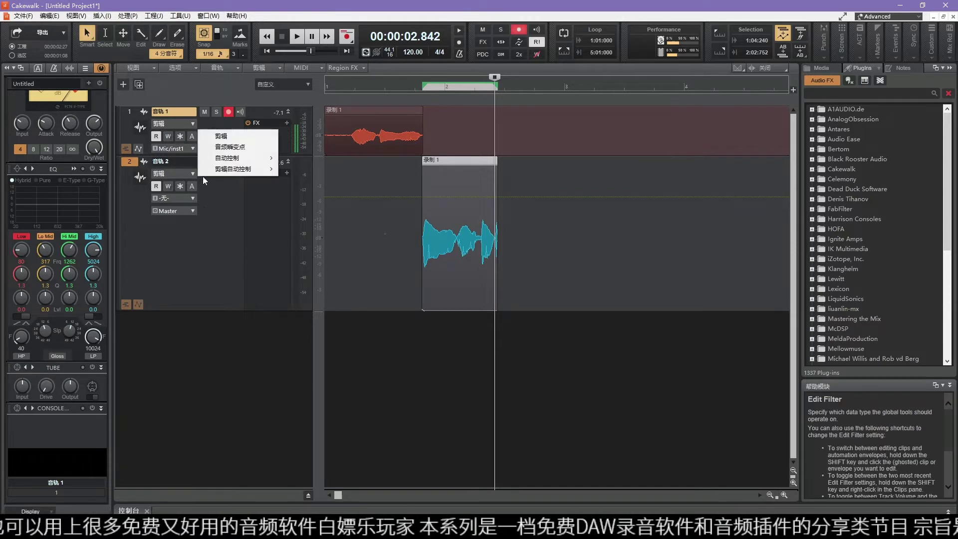
pyautogui.click(226, 146)
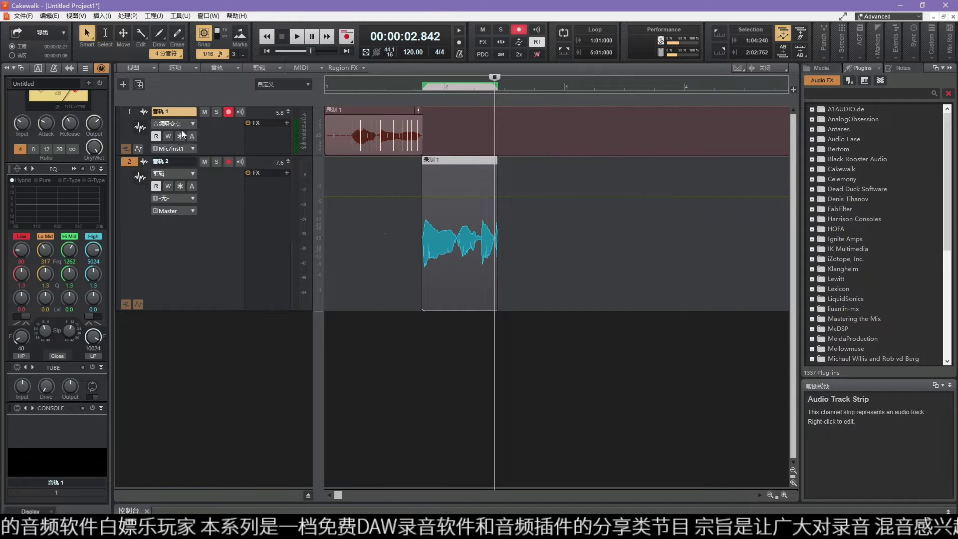
pyautogui.moveTo(353, 135)
pyautogui.mouseDown()
pyautogui.moveTo(376, 142)
pyautogui.moveTo(338, 141)
pyautogui.moveTo(346, 139)
pyautogui.mouseUp()
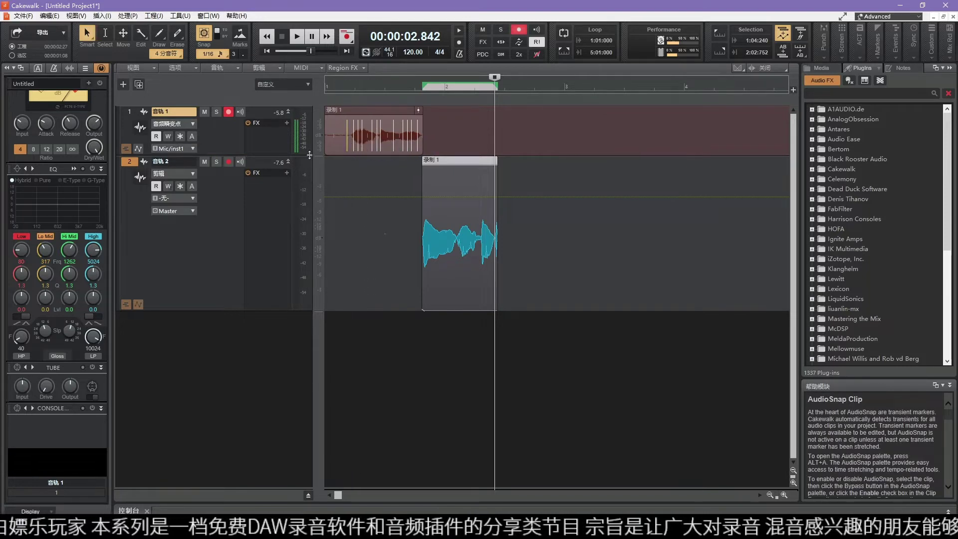
# Step: Set track 1's edit filter to pan automation (声像) and place a point on the envelope near 1:01:720
pyautogui.click(193, 123)
pyautogui.moveTo(235, 157)
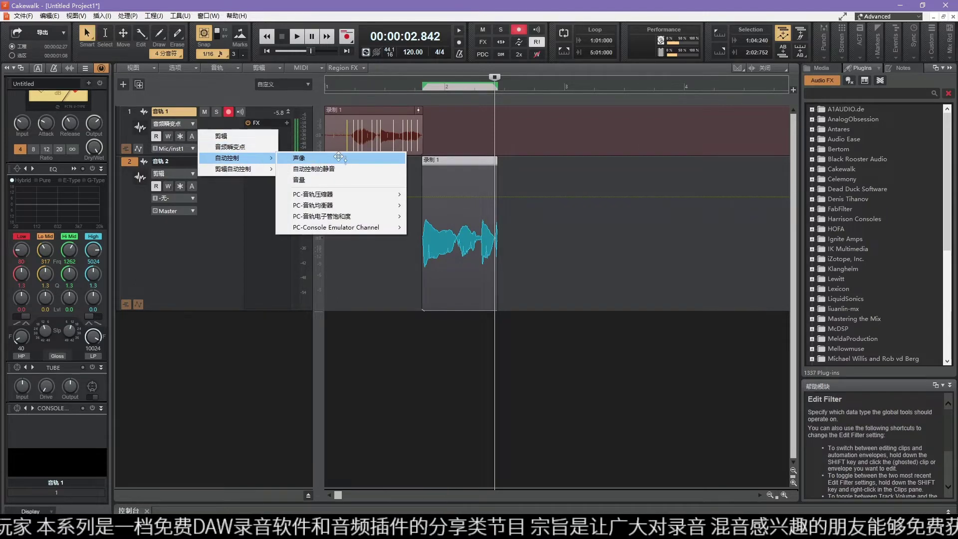
pyautogui.click(338, 157)
pyautogui.click(347, 135)
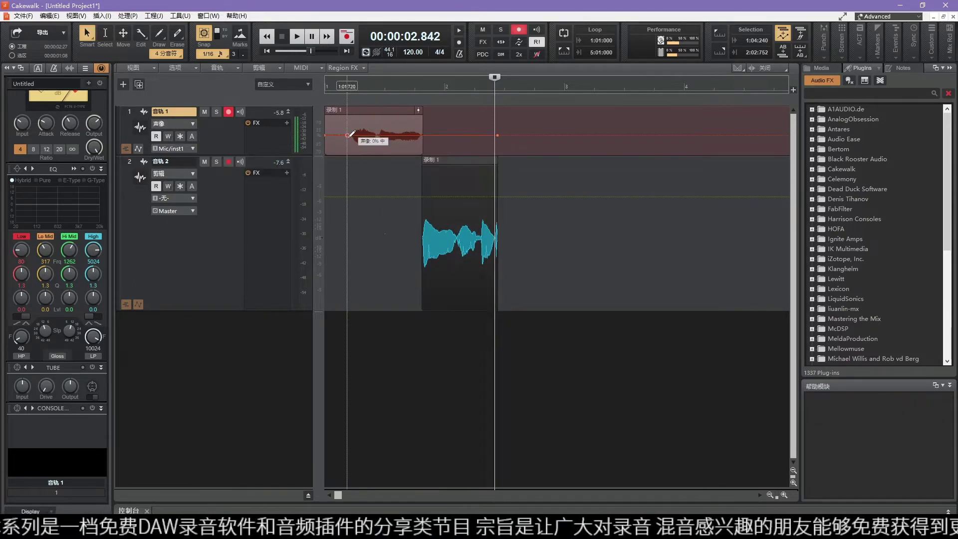
# Step: Add two points to track 1's pan envelope, one above and one below the centre line, and play it from the project start
pyautogui.moveTo(367, 134); pyautogui.dragTo(392, 143)
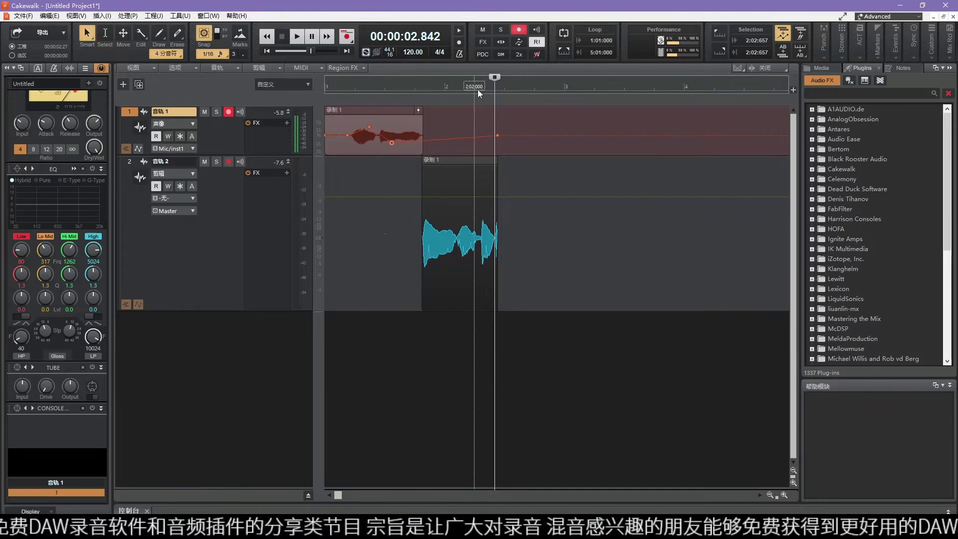
pyautogui.moveTo(495, 79); pyautogui.dragTo(324, 86)
pyautogui.press('space')
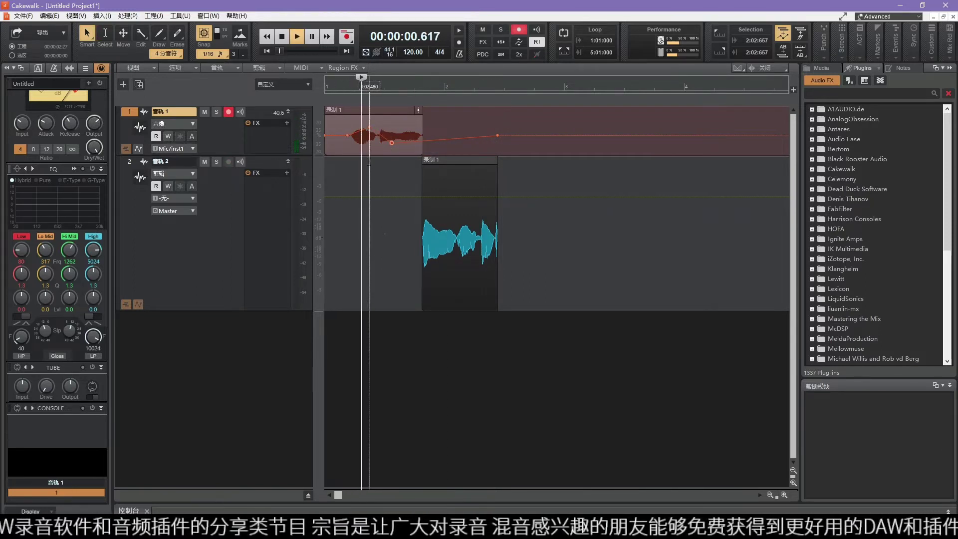
pyautogui.press('space')
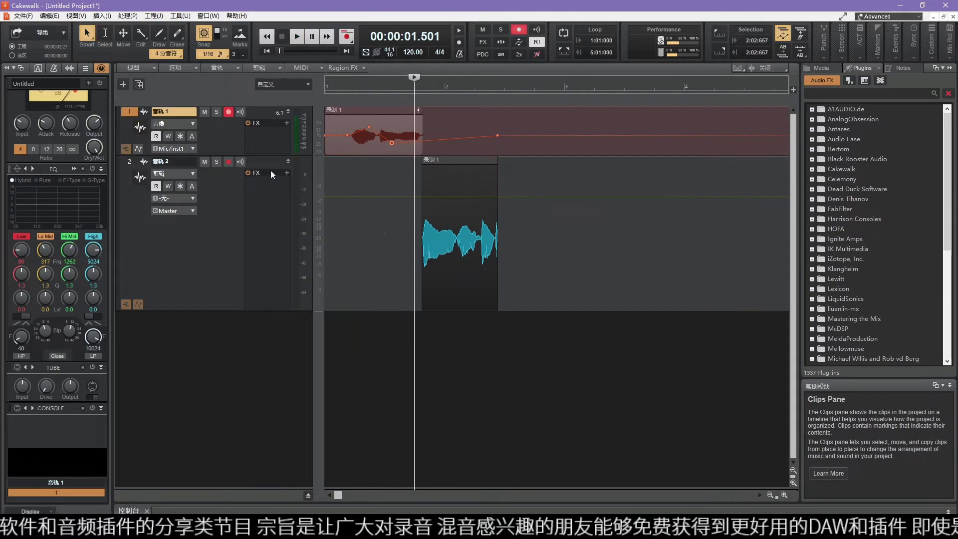
# Step: Look through the automation (自动控制) parameters offered by track 1's edit filter, including the compressor, EQ and tube saturation modules
pyautogui.doubleClick(57, 461)
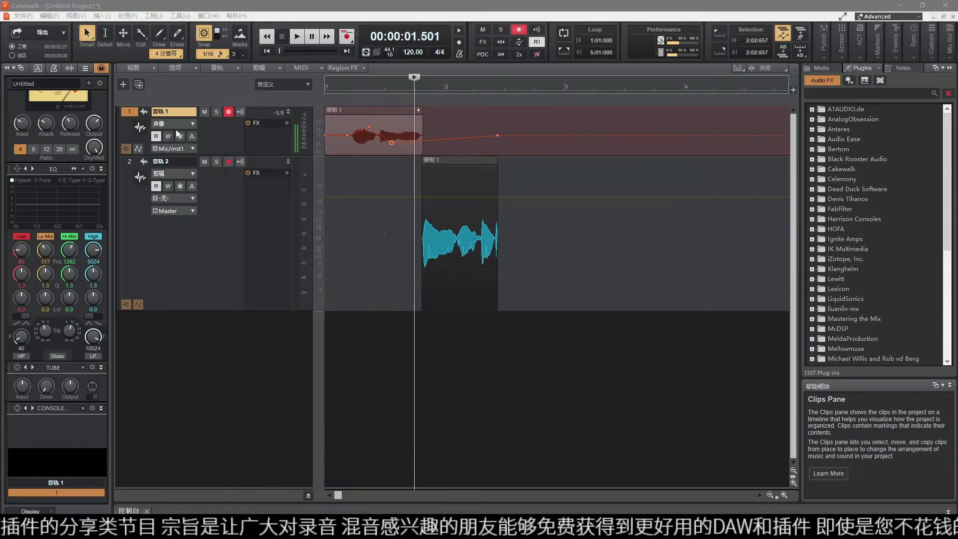
pyautogui.click(192, 124)
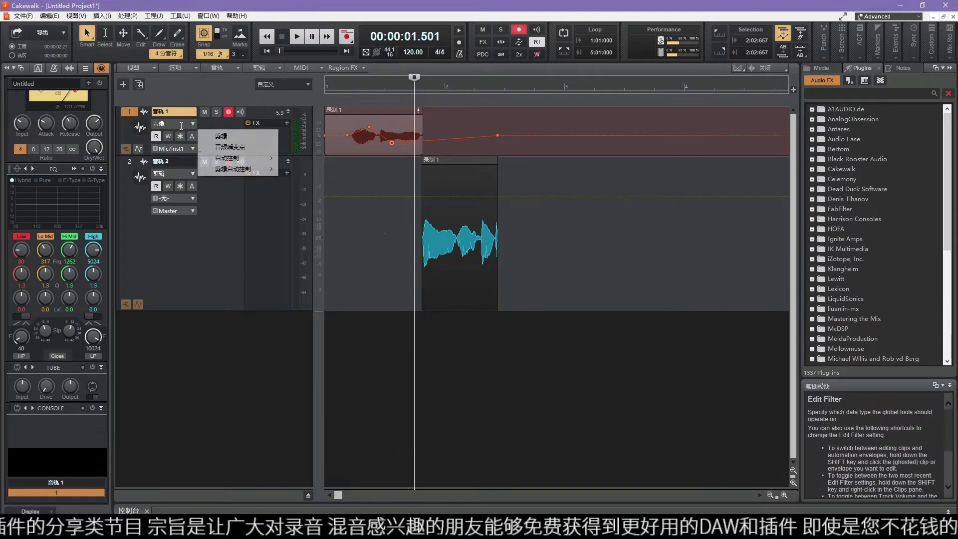
pyautogui.moveTo(274, 162)
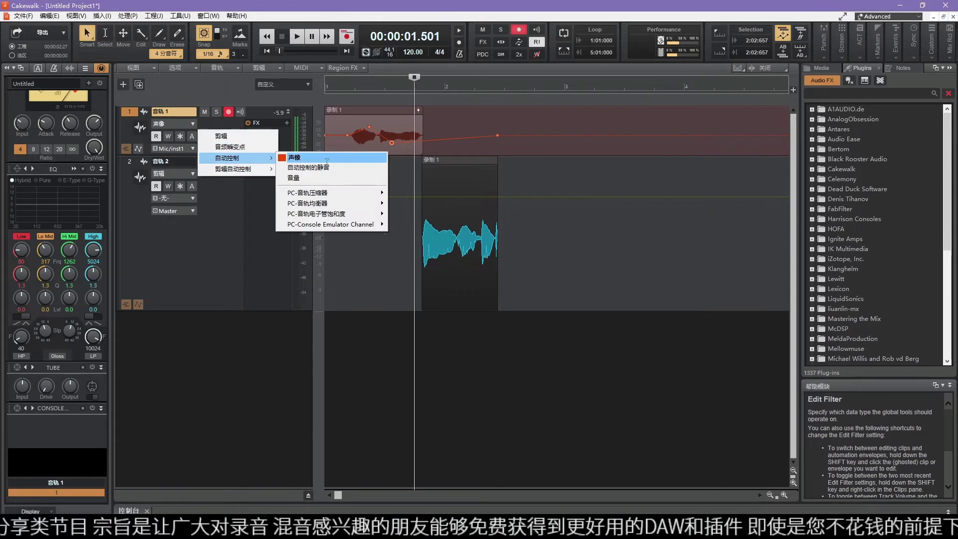
pyautogui.moveTo(349, 217)
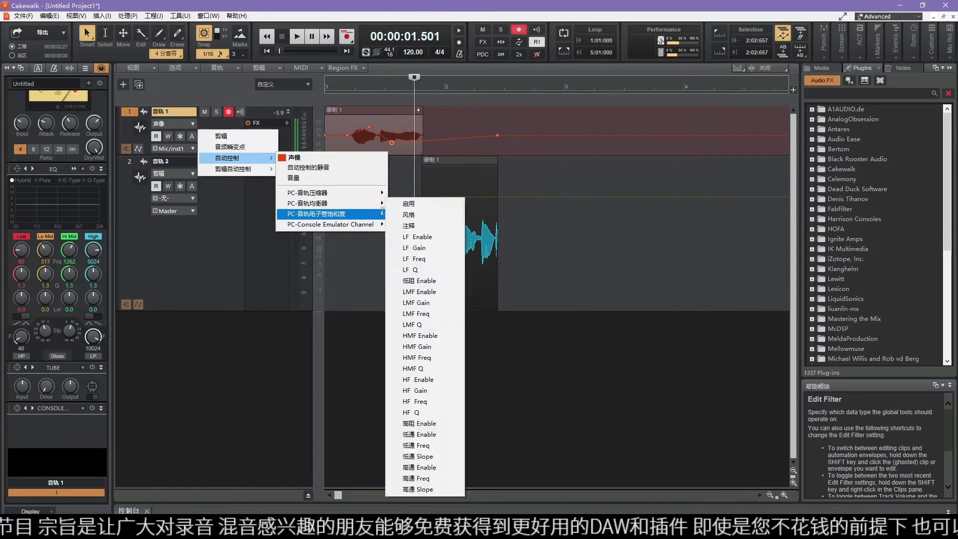
pyautogui.click(210, 255)
# Step: Show track 1's automation lane with its pan envelope and hide the lane again
pyautogui.click(138, 148)
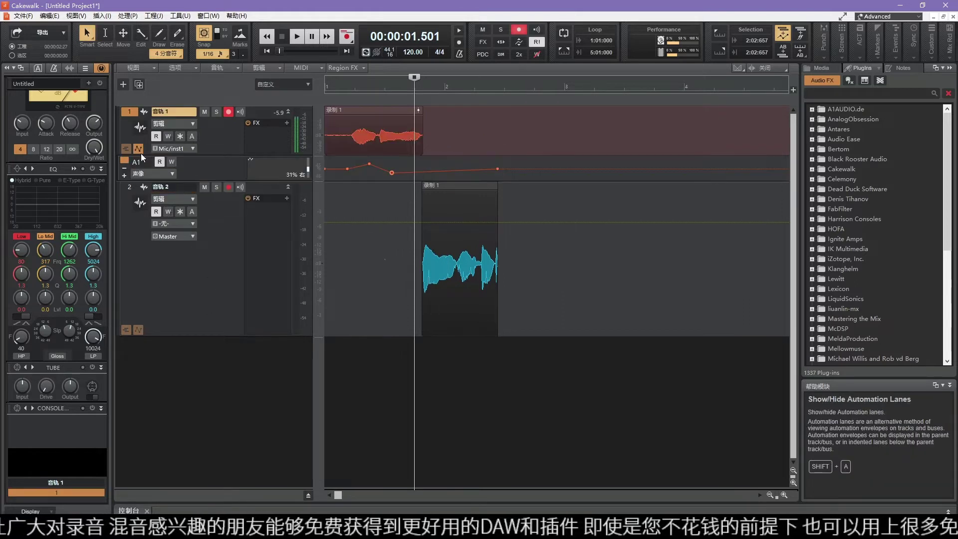
pyautogui.click(142, 149)
pyautogui.click(142, 149)
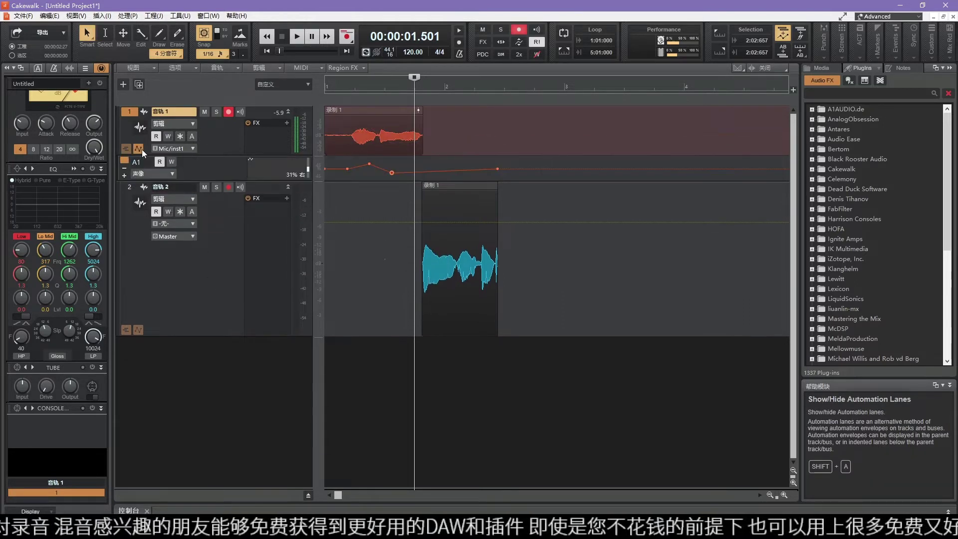
pyautogui.click(139, 149)
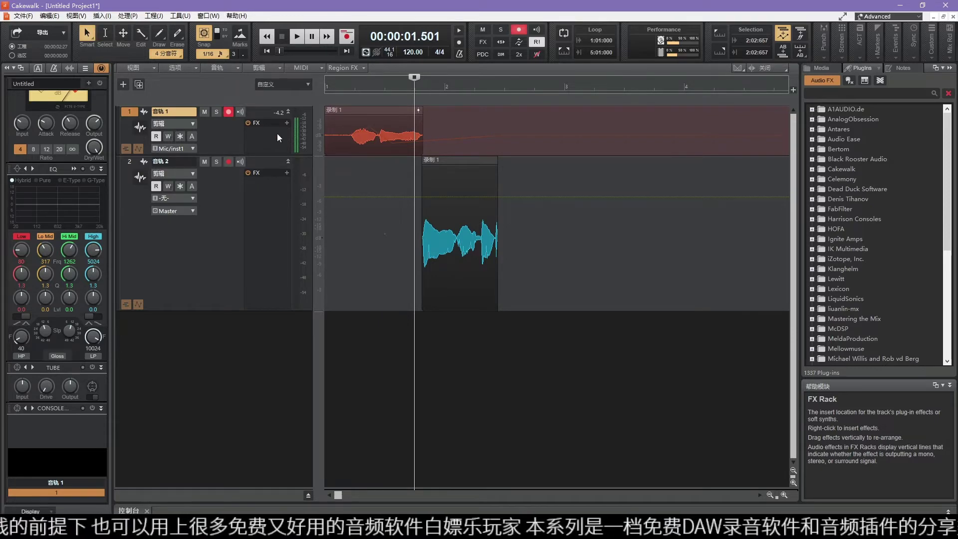
# Step: Return to the project start and undock the console view (控制台) as a floating window
pyautogui.press('w')
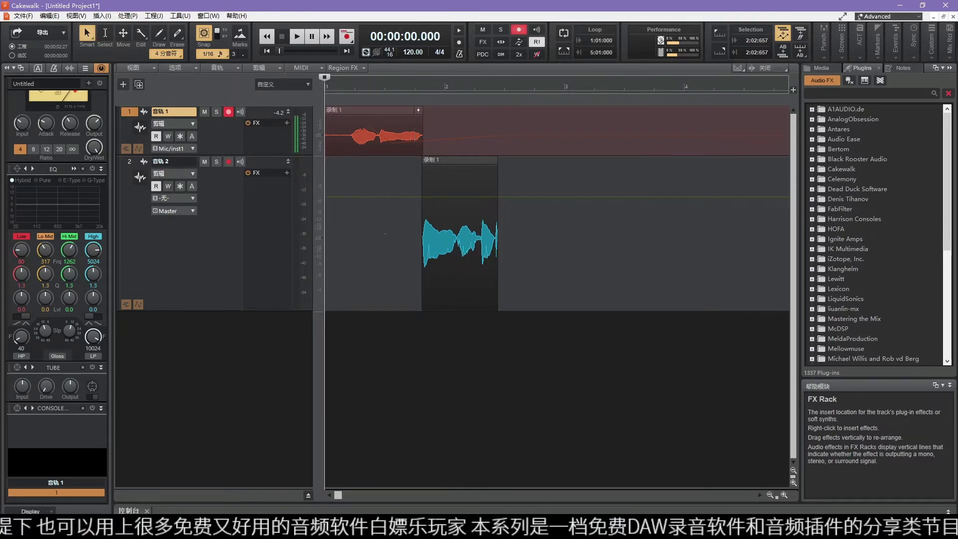
pyautogui.click(130, 510)
pyautogui.moveTo(130, 510); pyautogui.dragTo(551, 188)
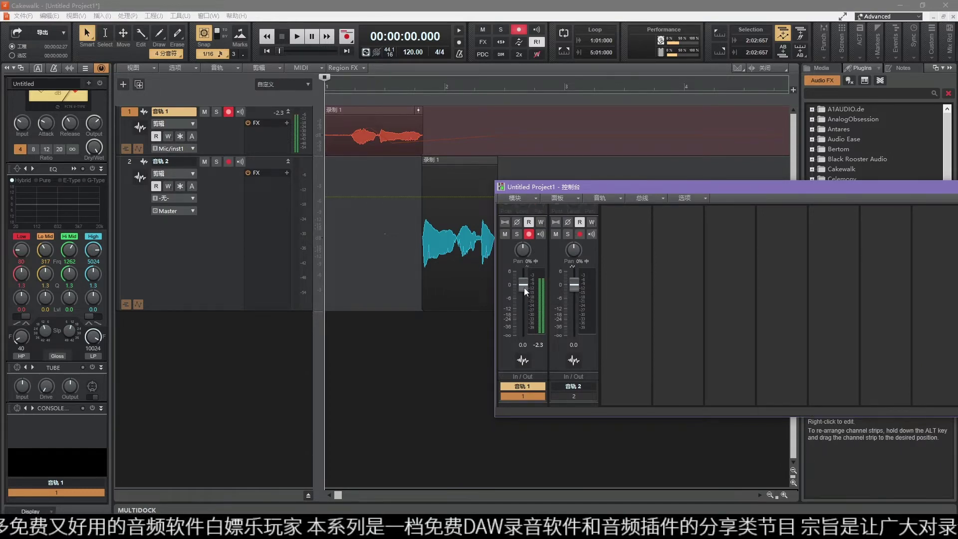
# Step: Examine the console's channel strips, from EQ and sends to faders and input/output routing, plus the bus strips, and close the console
pyautogui.scroll(3, 525, 262)
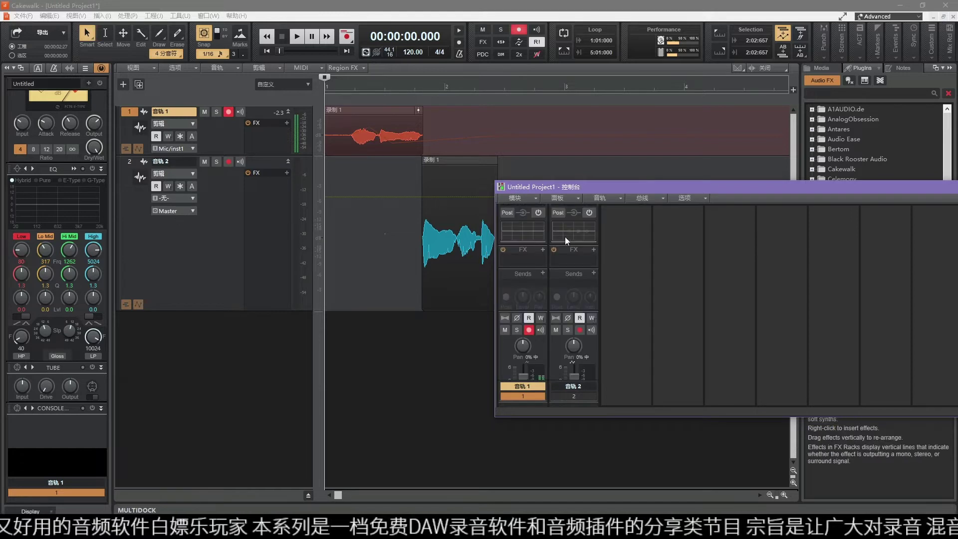
pyautogui.scroll(-3, 536, 301)
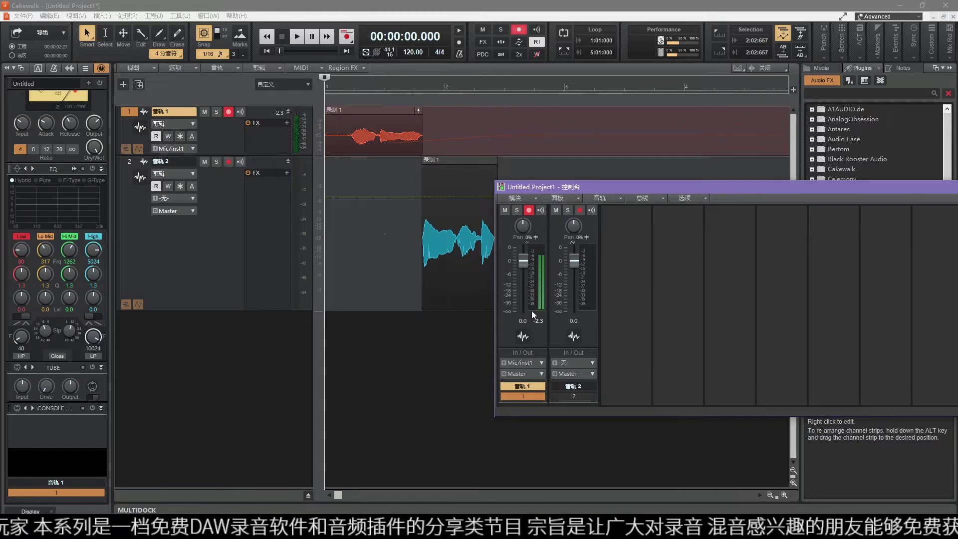
pyautogui.scroll(2, 531, 310)
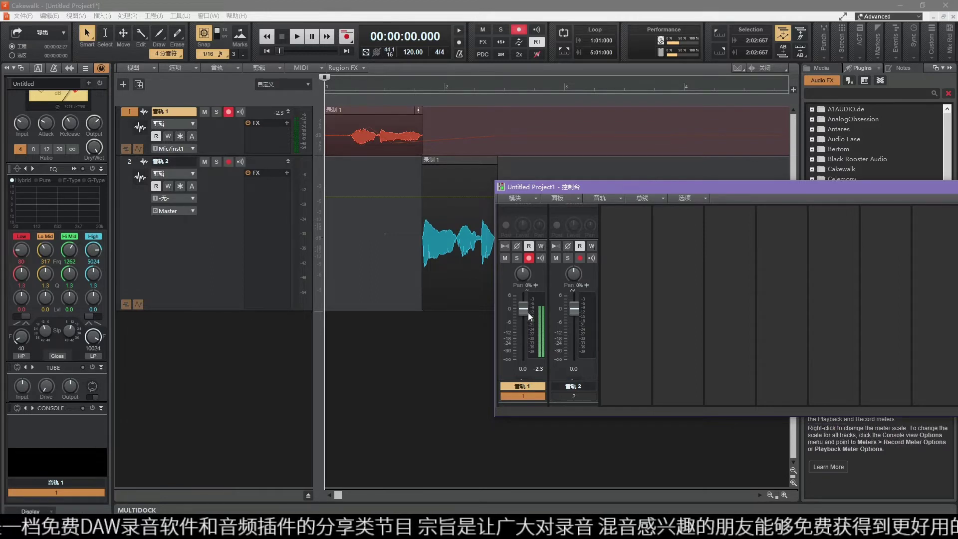
pyautogui.moveTo(522, 317)
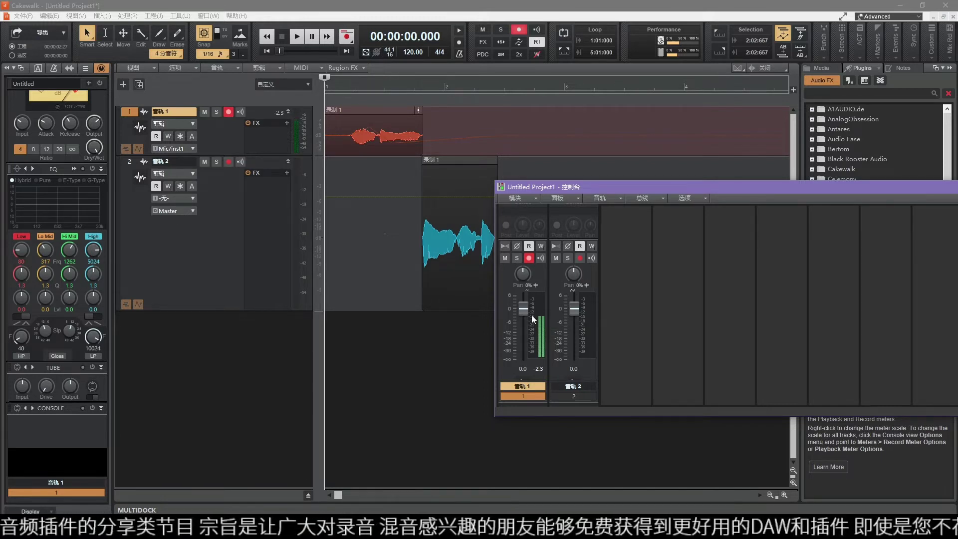
pyautogui.moveTo(579, 187); pyautogui.dragTo(154, 261)
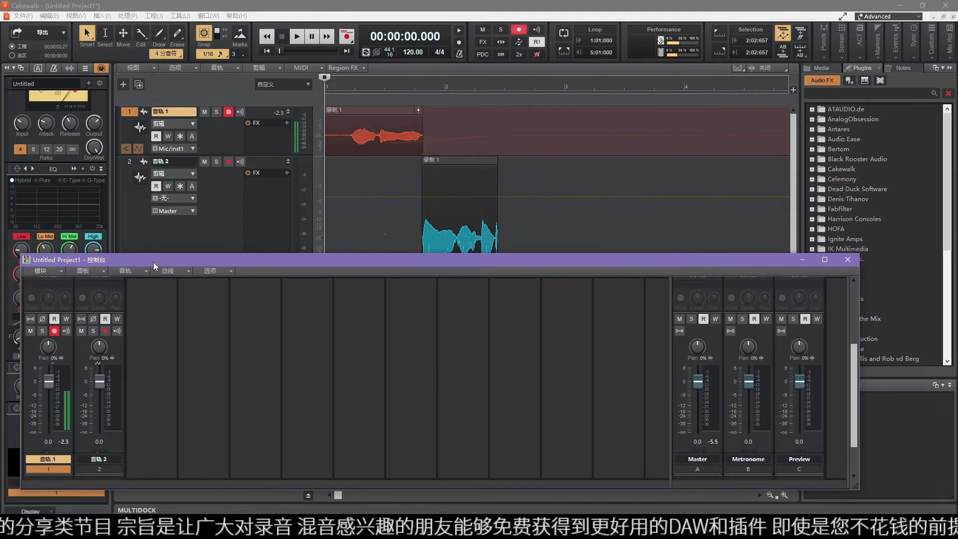
pyautogui.click(846, 259)
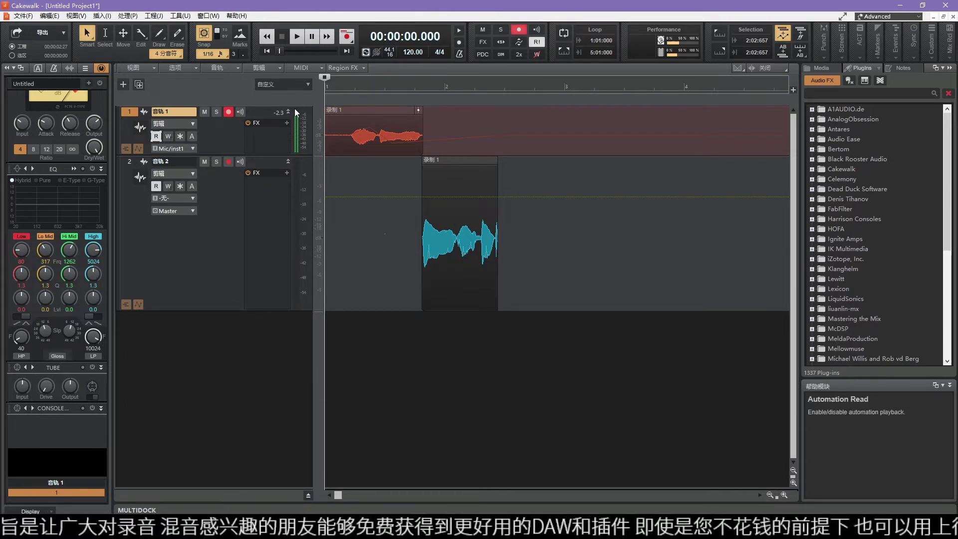
# Step: Enable automation write on track 1 and disarm the track for recording
pyautogui.click(339, 89)
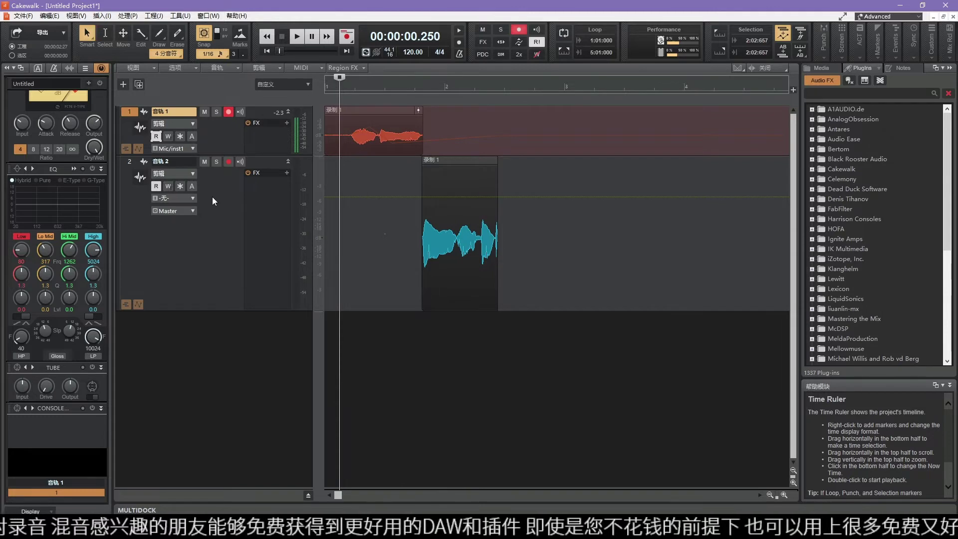
pyautogui.click(169, 136)
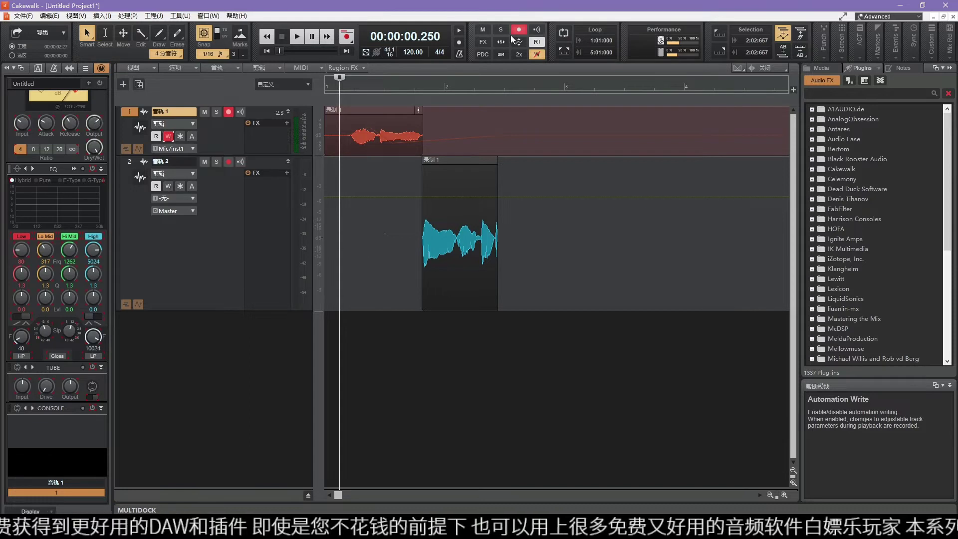
pyautogui.click(229, 112)
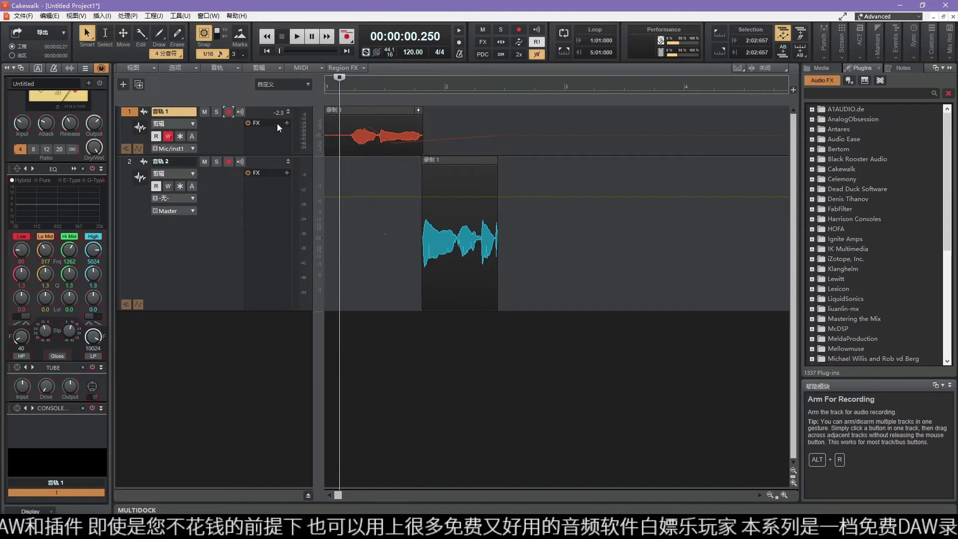
# Step: Insert the Dead Duck Software DD DJEQ plug-in on track 1 and move its window below the tracks
pyautogui.click(852, 190)
pyautogui.click(812, 189)
pyautogui.moveTo(845, 210); pyautogui.dragTo(266, 141)
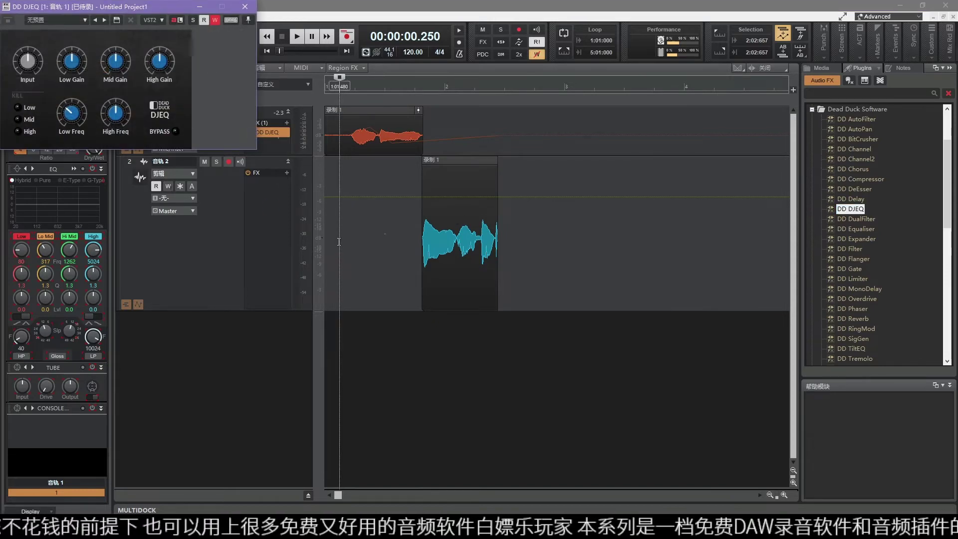
pyautogui.moveTo(123, 6); pyautogui.dragTo(649, 293)
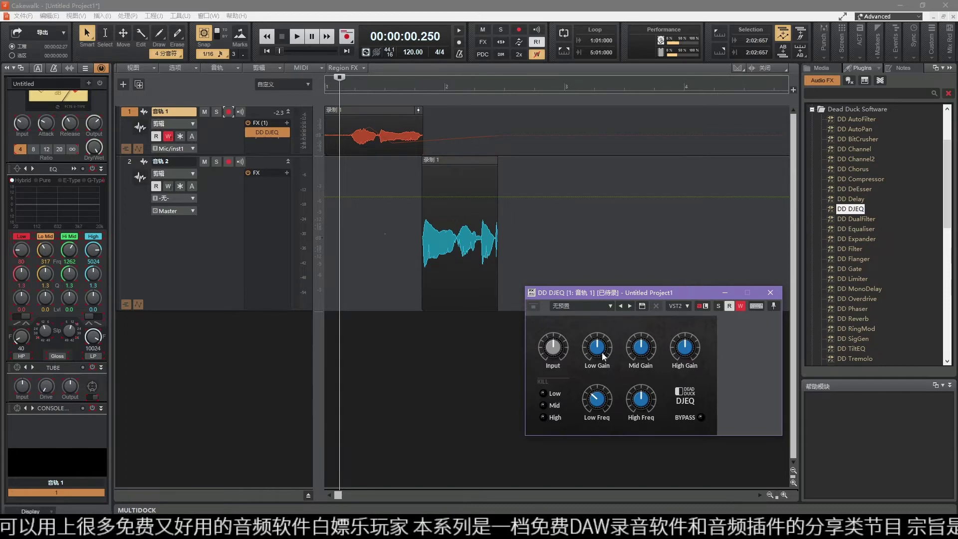
# Step: Play from the project start while moving DD DJEQ's Mid Gain up and down to record its automation on track 1
pyautogui.moveTo(342, 77); pyautogui.dragTo(286, 79)
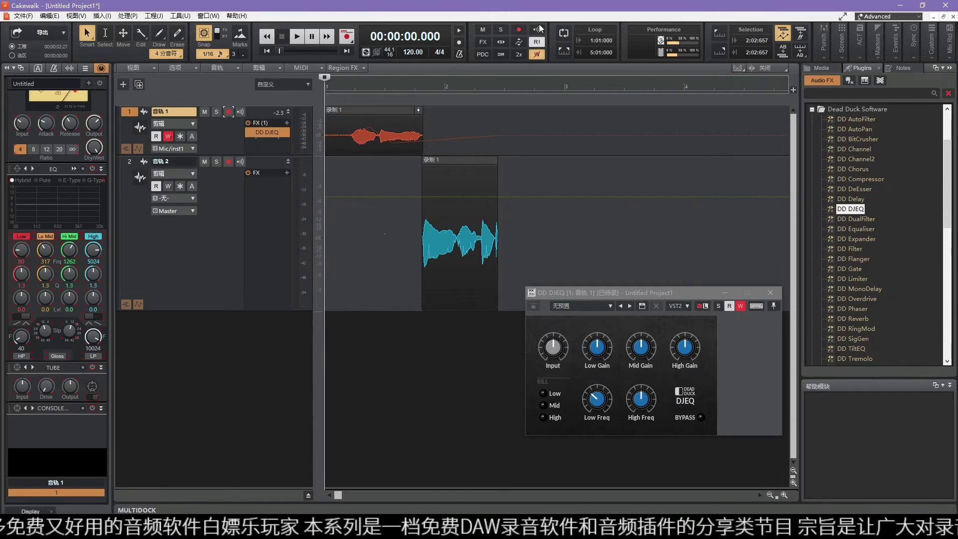
pyautogui.click(519, 29)
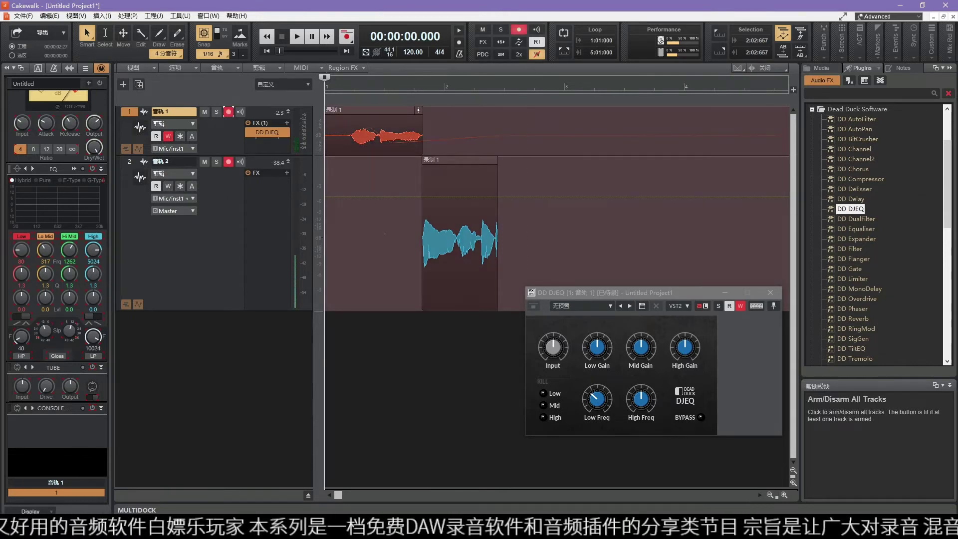
pyautogui.click(526, 33)
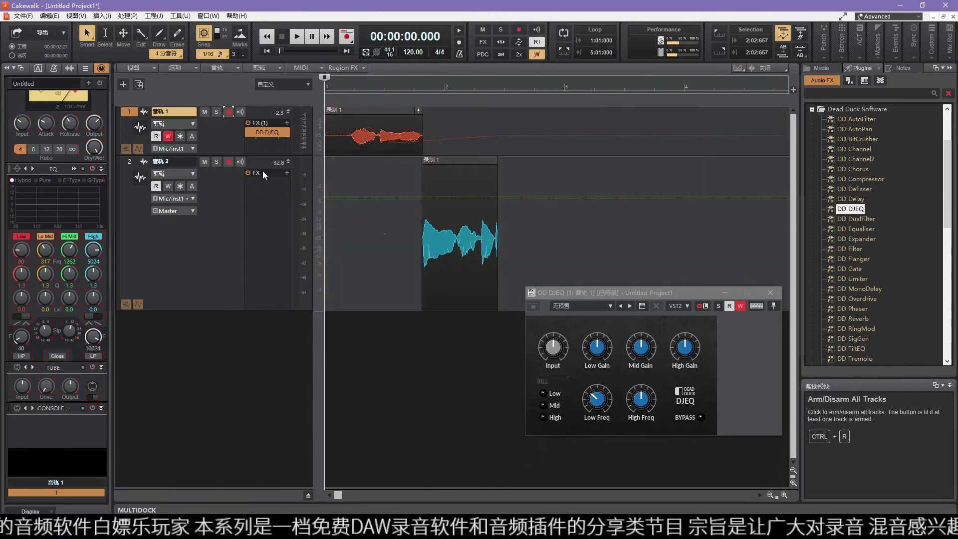
pyautogui.press('space')
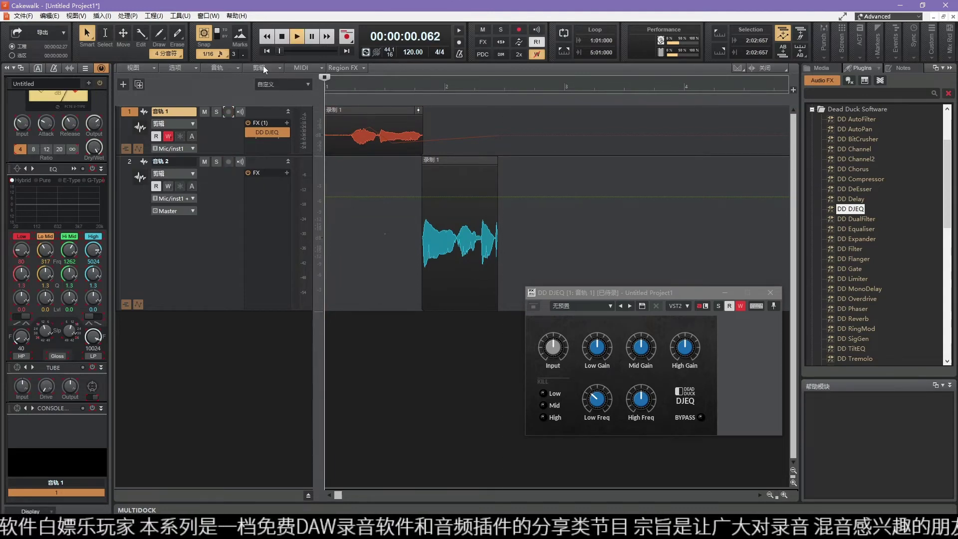
pyautogui.moveTo(641, 350)
pyautogui.mouseDown()
pyautogui.moveTo(647, 320)
pyautogui.moveTo(634, 363)
pyautogui.moveTo(635, 346)
pyautogui.moveTo(627, 348)
pyautogui.moveTo(646, 311)
pyautogui.moveTo(637, 372)
pyautogui.mouseUp()
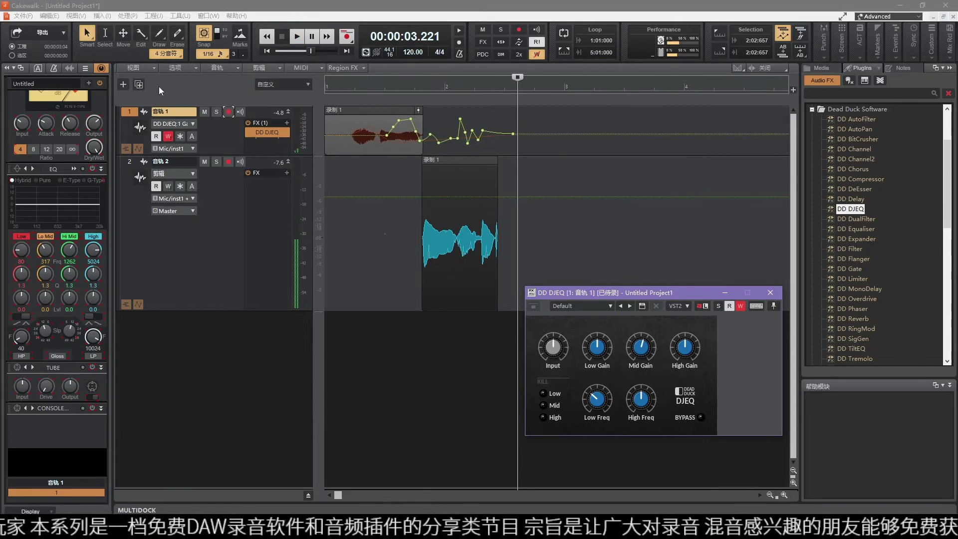
# Step: Turn off automation write on track 1 and play back the recorded Mid Gain automation from 00:00:00.750
pyautogui.click(169, 136)
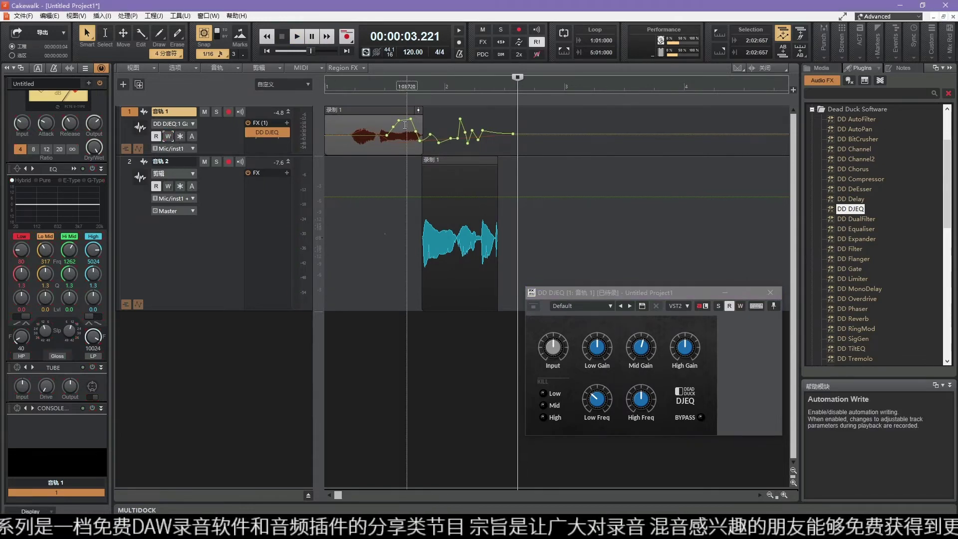
pyautogui.moveTo(518, 78); pyautogui.dragTo(369, 100)
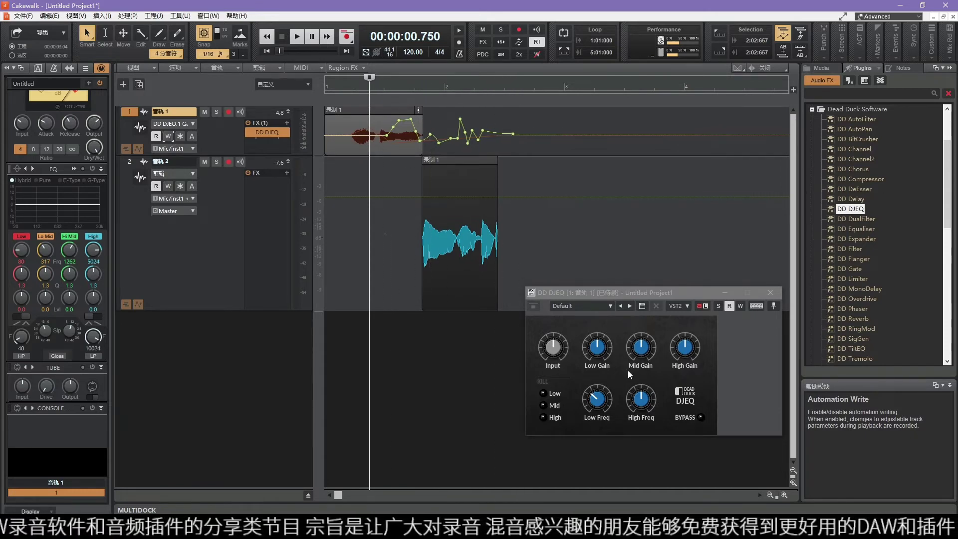
pyautogui.press('space')
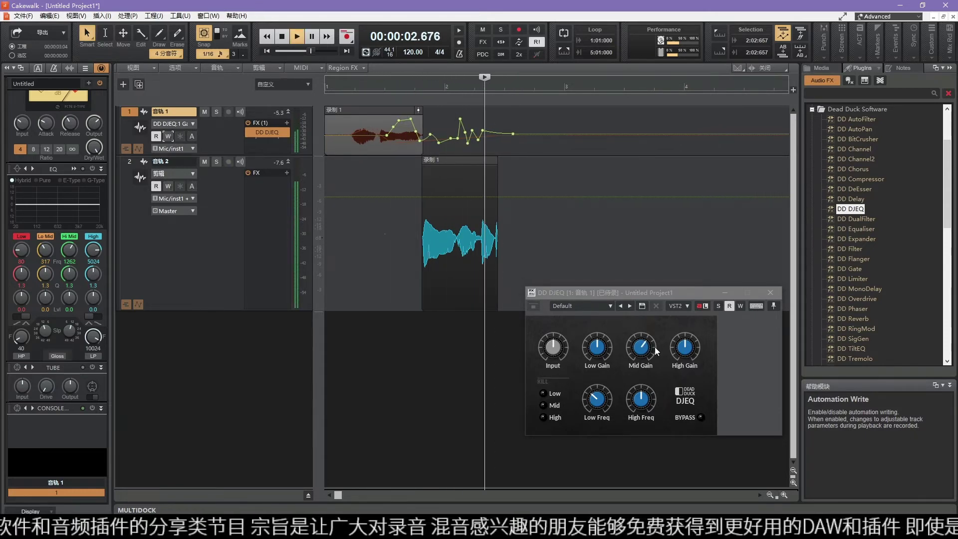
pyautogui.press('space')
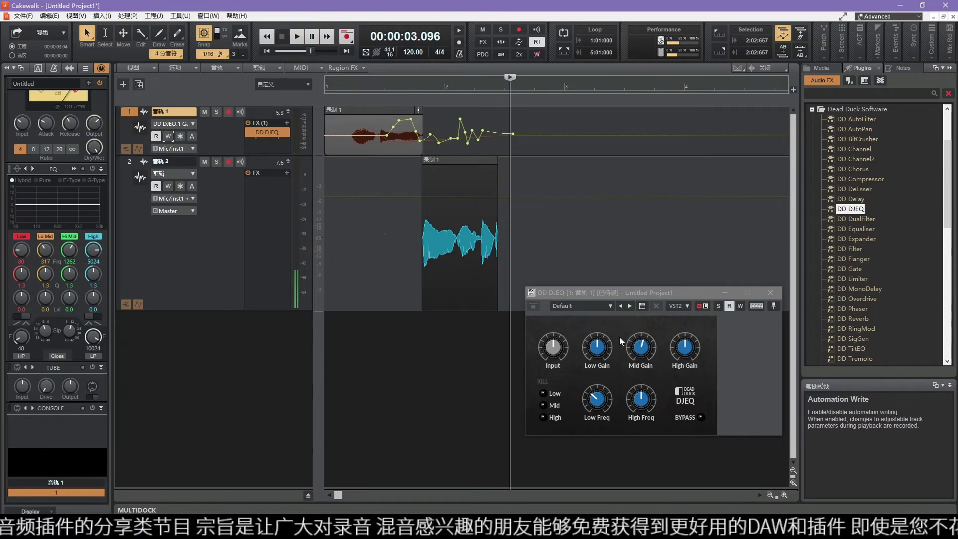
# Step: Turn off automation read on track 1 and play from just before the recorded Mid Gain curve with the plug-in window in view
pyautogui.moveTo(623, 294); pyautogui.dragTo(553, 293)
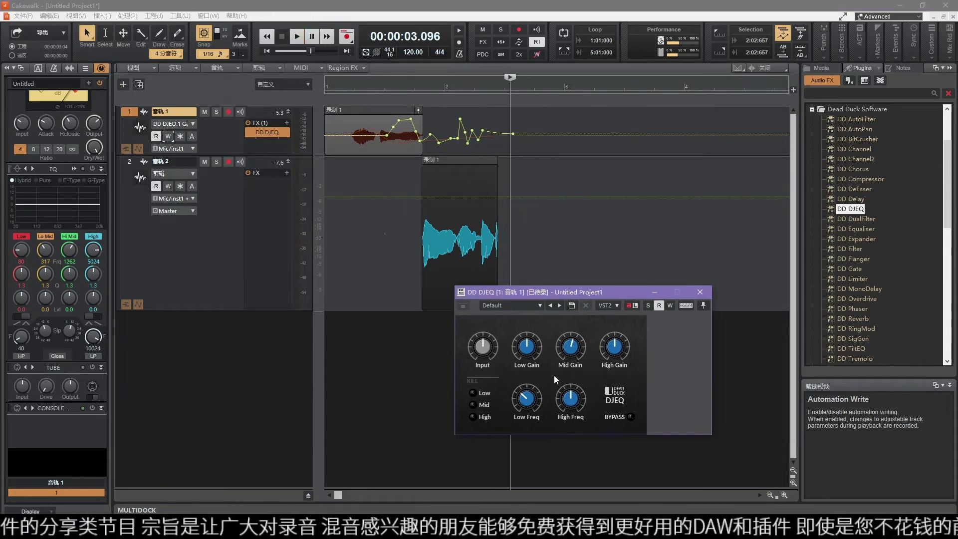
pyautogui.click(156, 137)
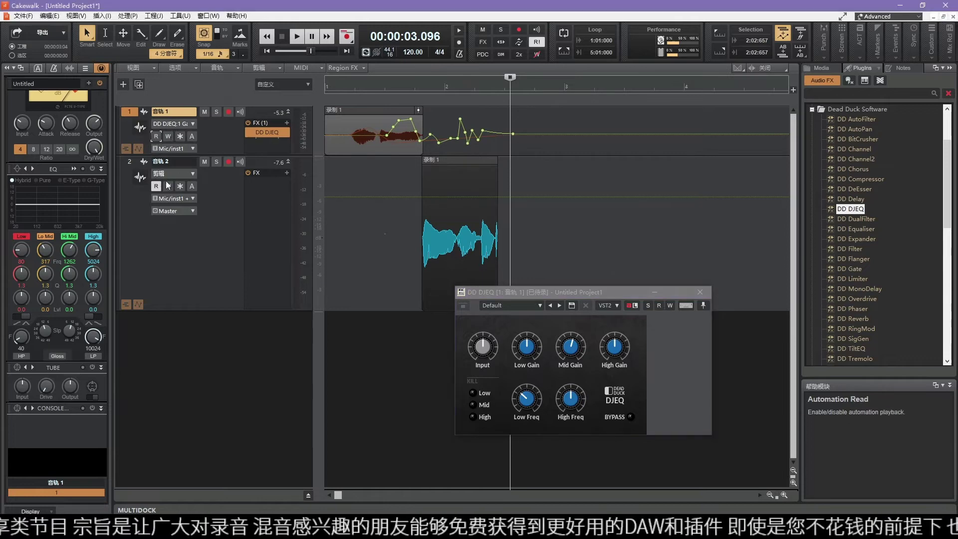
pyautogui.click(380, 91)
pyautogui.press('space')
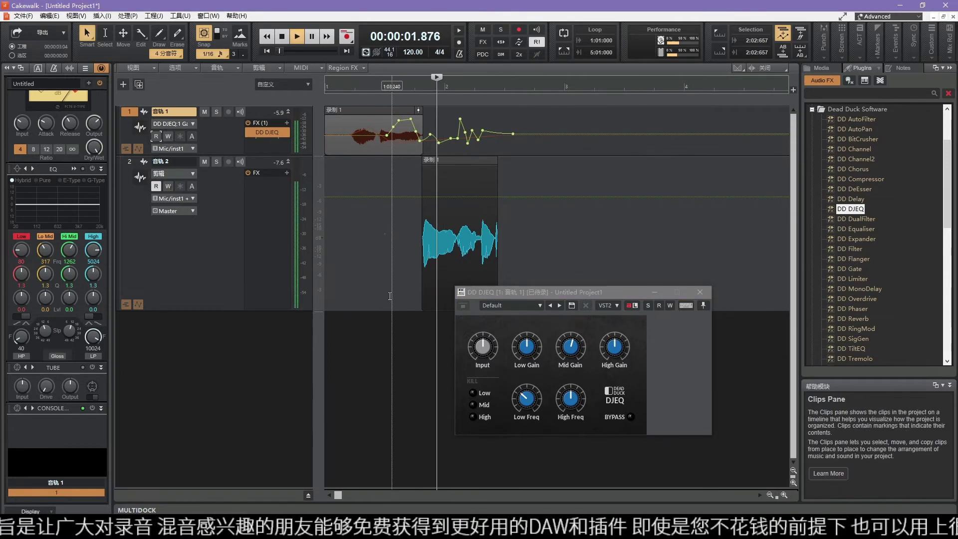
# Step: Stop playback, then switch the archive state of track 1 on and back off
pyautogui.press('space')
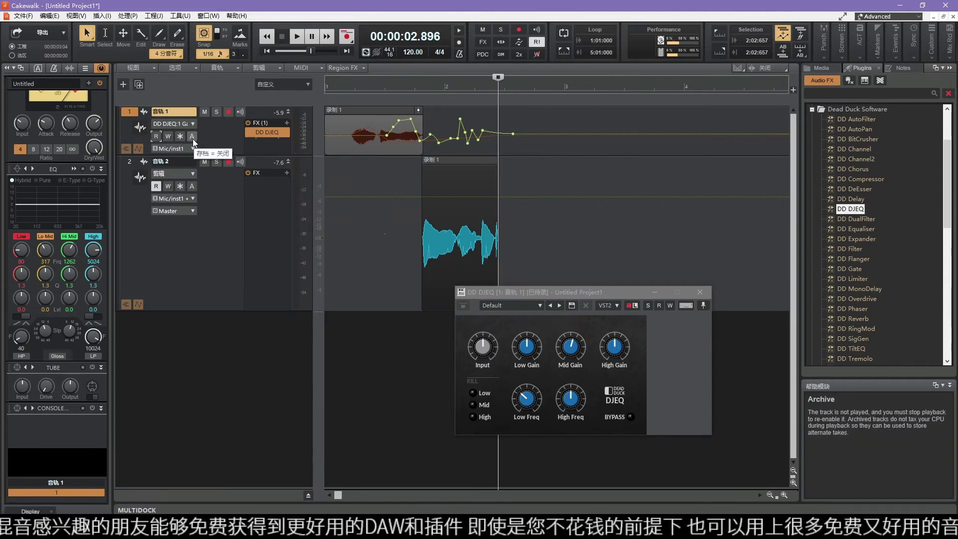
pyautogui.click(192, 136)
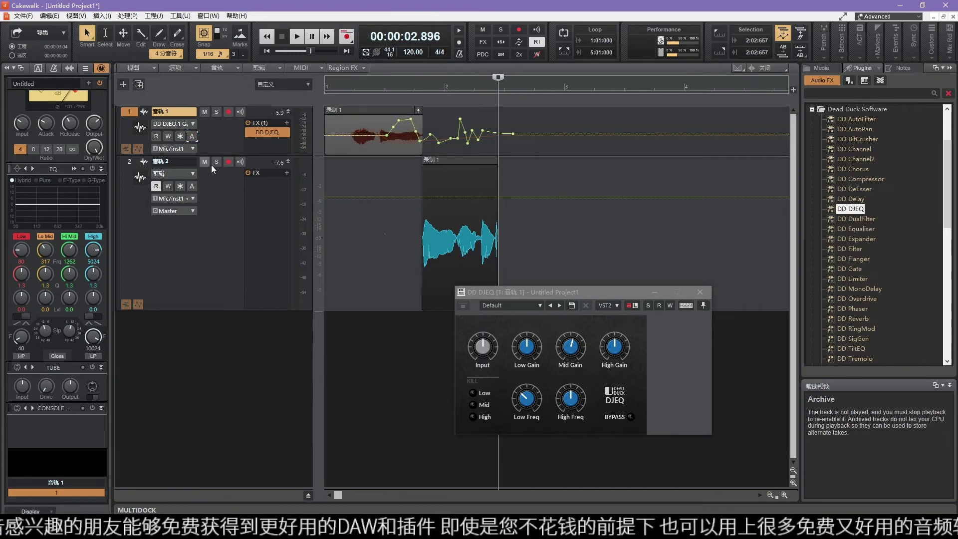
pyautogui.click(192, 136)
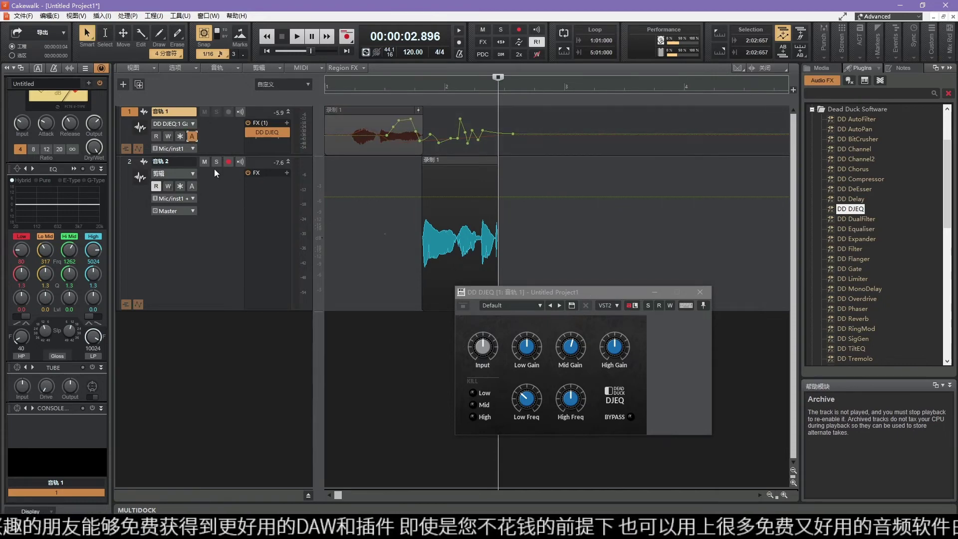
pyautogui.click(192, 136)
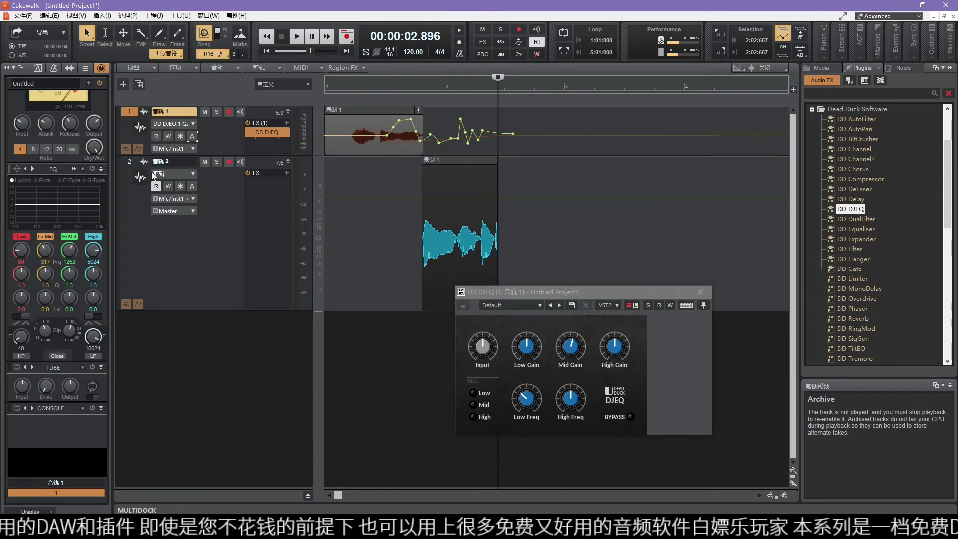
# Step: Check the input source options of track 1, close the list unchanged and mute the track
pyautogui.click(158, 148)
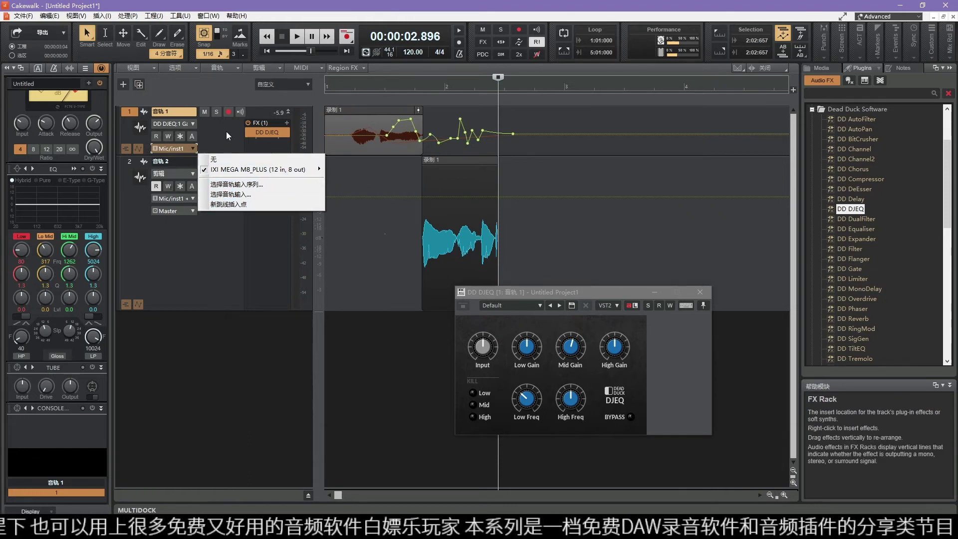
pyautogui.click(214, 132)
pyautogui.press('m')
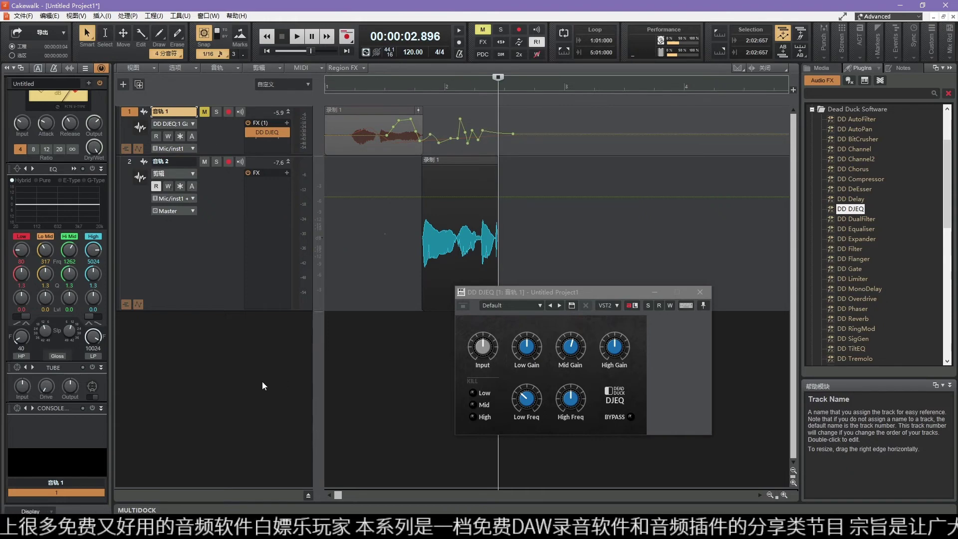
# Step: Open the console higher over the tracks and view the input and output options of track 1's channel strip
pyautogui.hotkey('alt', '2')
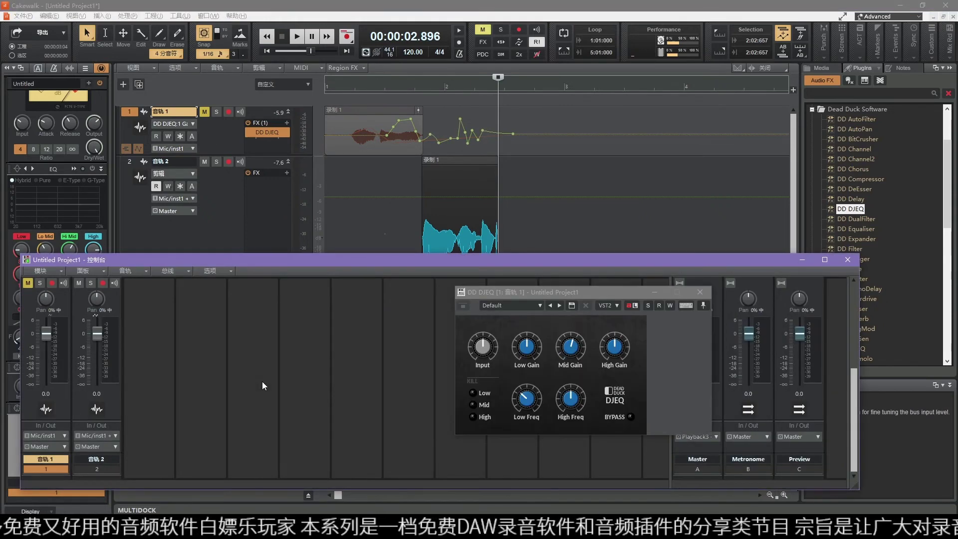
pyautogui.moveTo(115, 253); pyautogui.dragTo(417, 94)
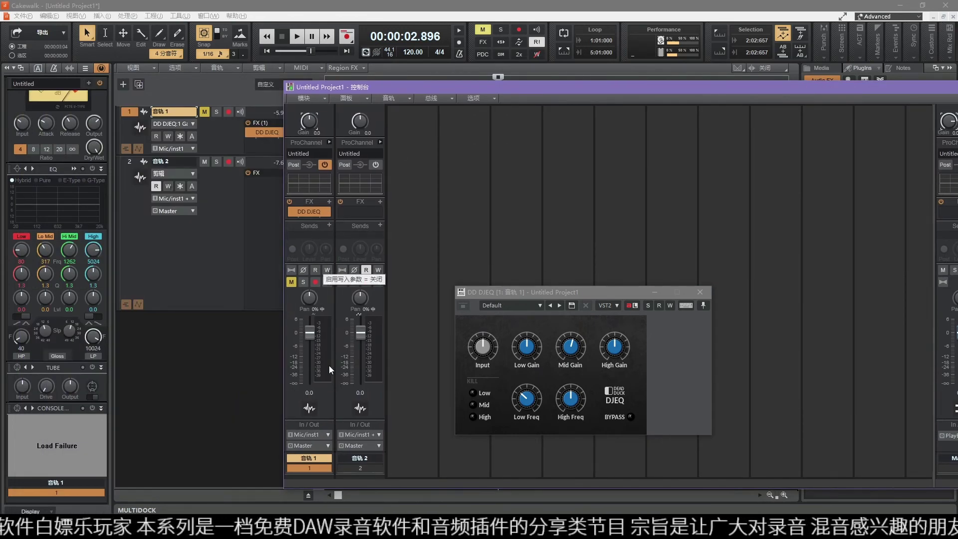
pyautogui.click(312, 434)
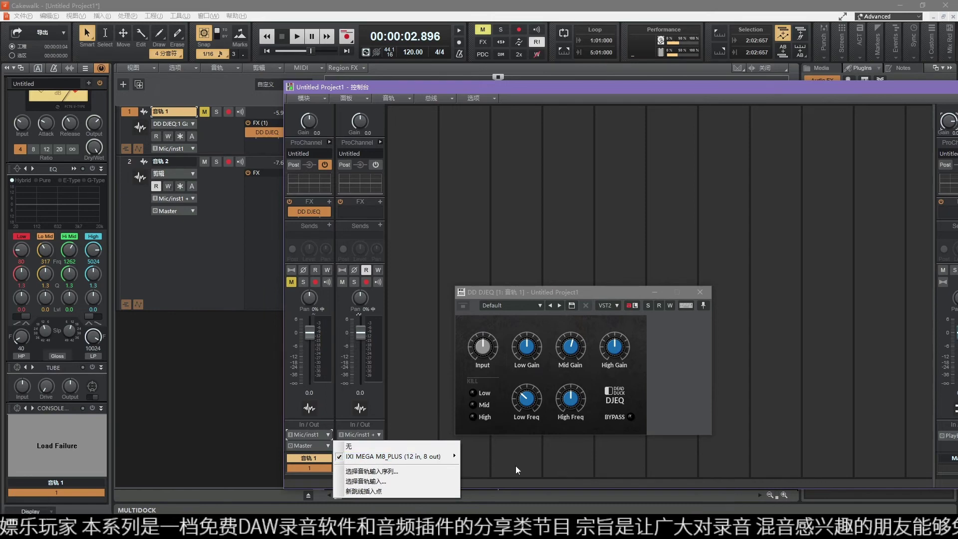
pyautogui.click(312, 445)
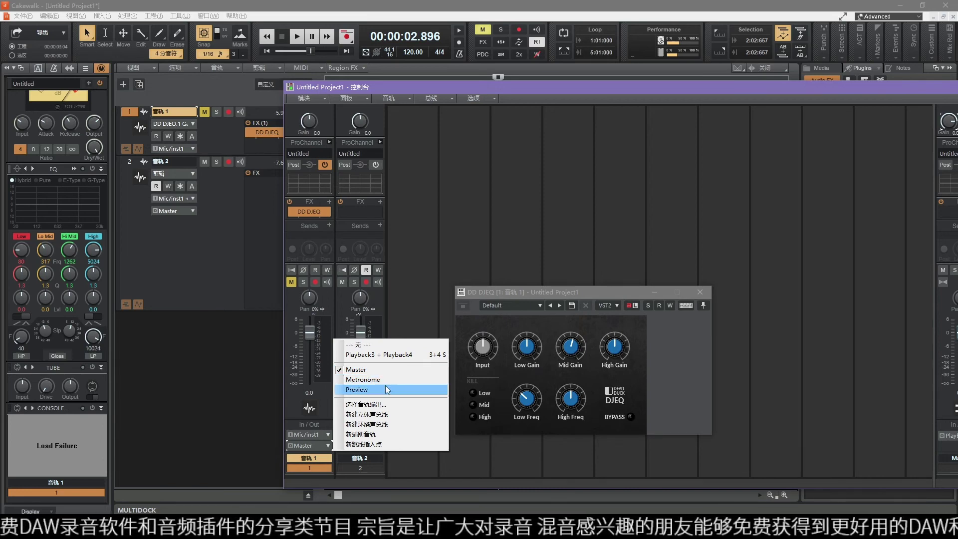
# Step: Close the DD DJEQ plug-in window and try the pan and ProChannel Post controls on track 1's console strip
pyautogui.moveTo(513, 293); pyautogui.dragTo(357, 311)
pyautogui.click(546, 307)
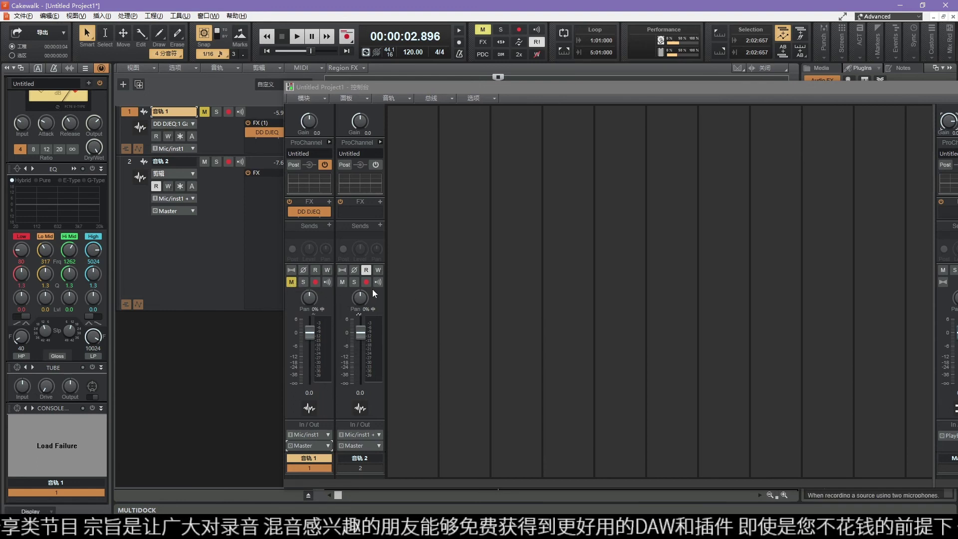
pyautogui.moveTo(309, 298)
pyautogui.mouseDown()
pyautogui.moveTo(308, 330)
pyautogui.moveTo(309, 304)
pyautogui.mouseUp()
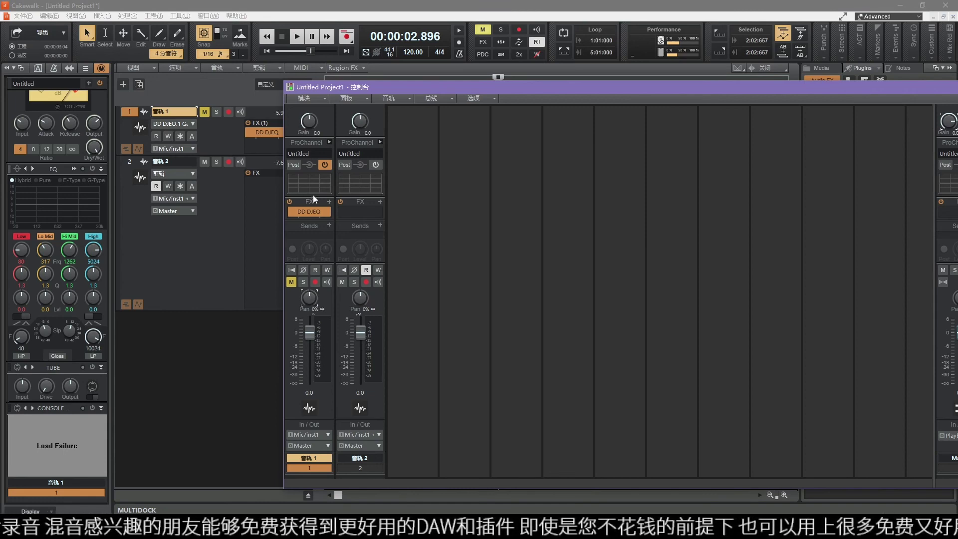
pyautogui.click(295, 165)
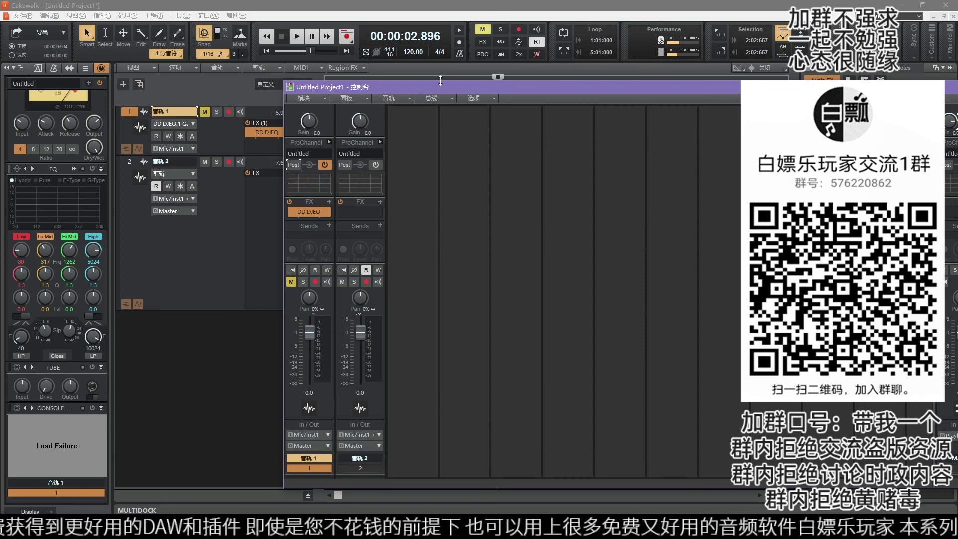
# Step: Move the console window down to uncover the track headers and select track 1
pyautogui.moveTo(440, 84); pyautogui.dragTo(352, 225)
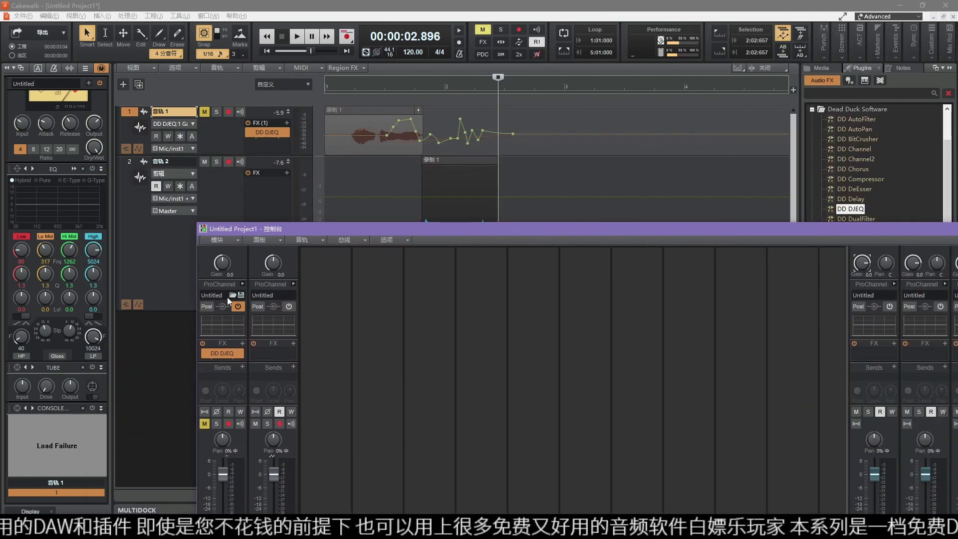
pyautogui.click(136, 112)
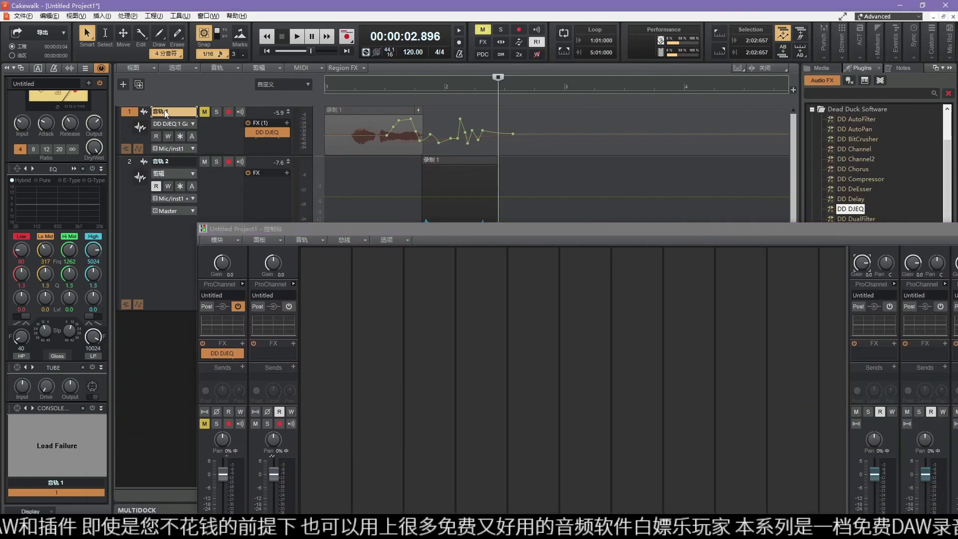